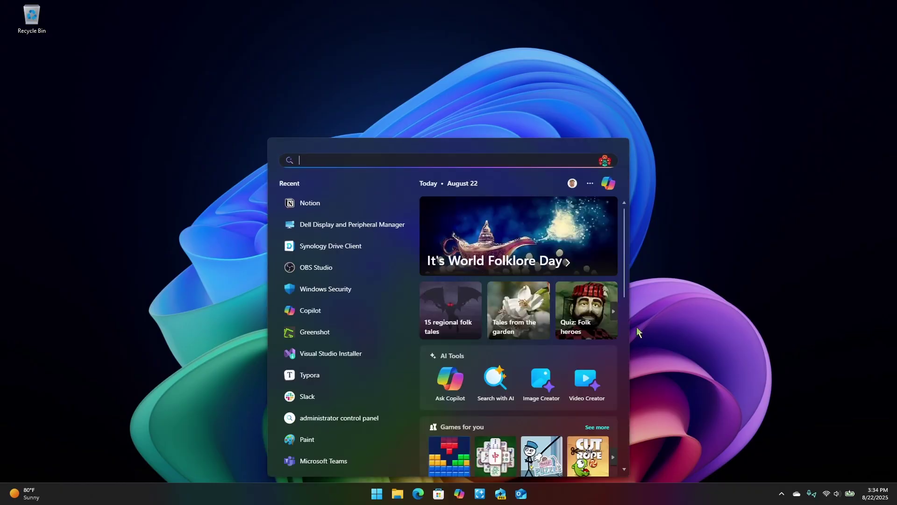
- Browse the Windows Search home feed through AI Tools, Games for you and Trending searches, and dismiss it
{"action": "scroll", "coordinate": [534, 331], "scroll_direction": "down", "scroll_amount": 3}
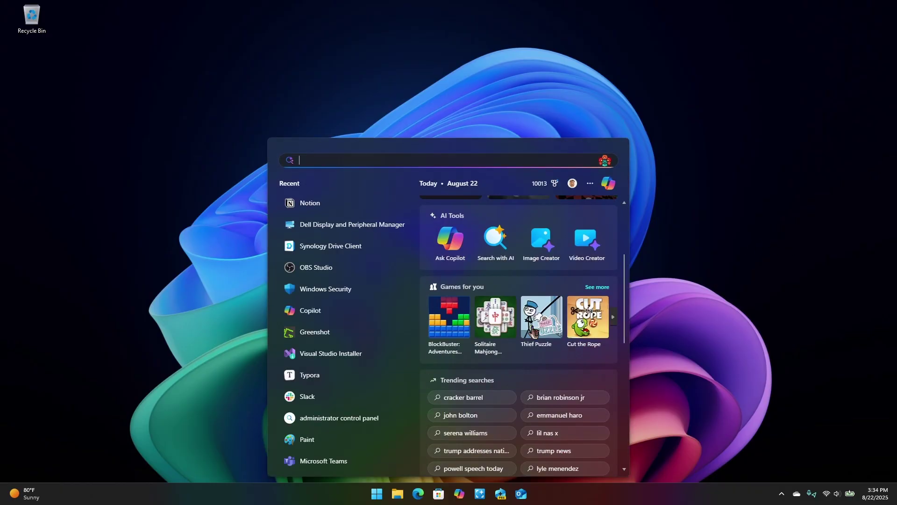
{"action": "scroll", "coordinate": [534, 331], "scroll_direction": "up", "scroll_amount": 2}
{"action": "scroll", "coordinate": [534, 332], "scroll_direction": "down", "scroll_amount": 3}
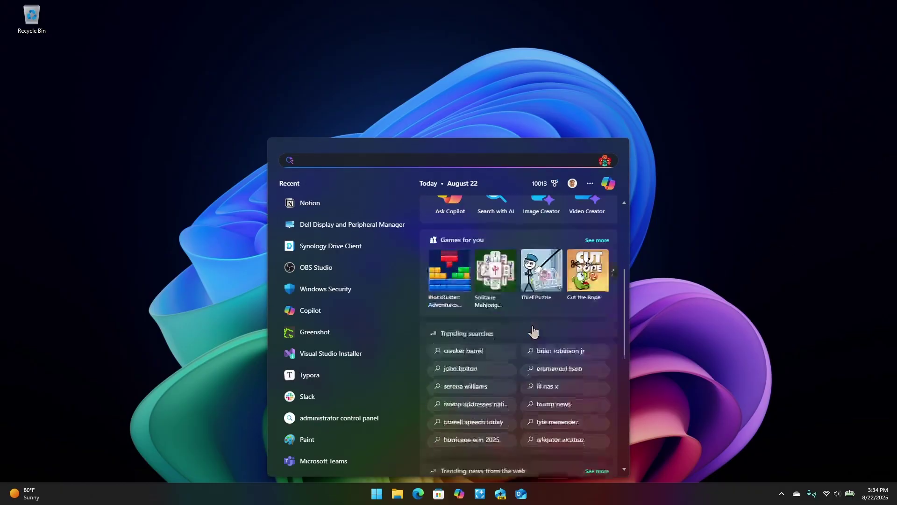
{"action": "left_click", "coordinate": [742, 287]}
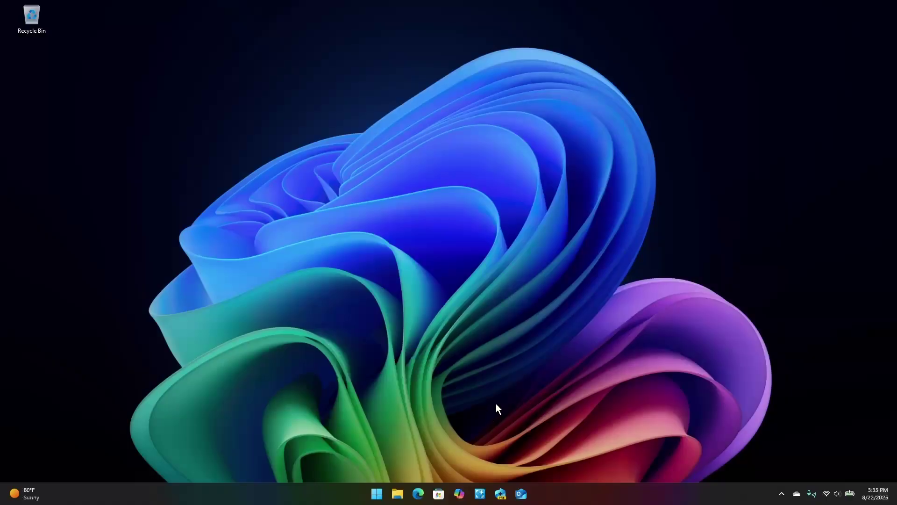
- Set the taskbar's Search item to display as Search box in the taskbar settings, and close Settings
{"action": "right_click", "coordinate": [331, 499]}
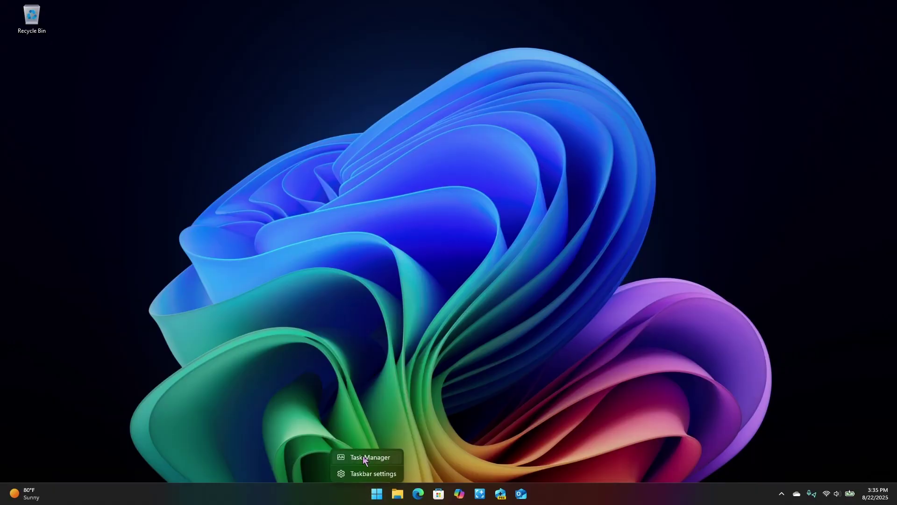
{"action": "left_click", "coordinate": [367, 473]}
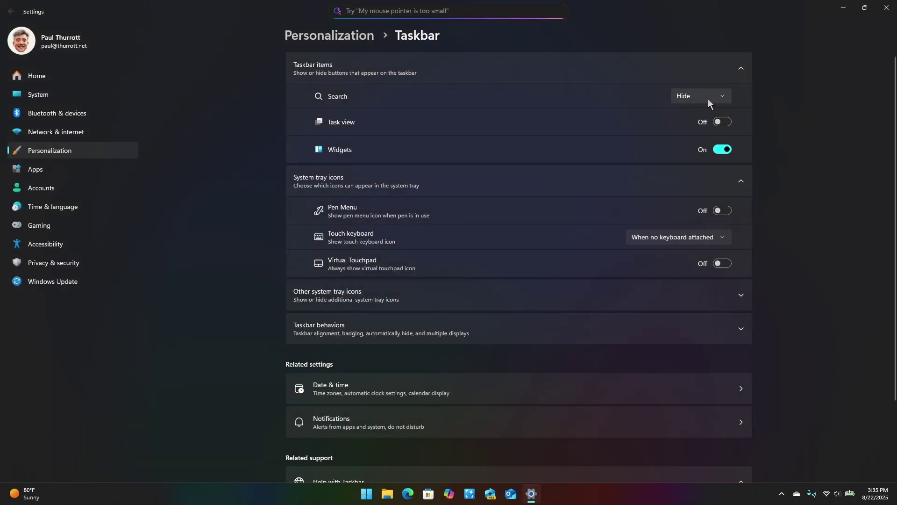
{"action": "left_click", "coordinate": [708, 99]}
{"action": "left_click", "coordinate": [694, 148]}
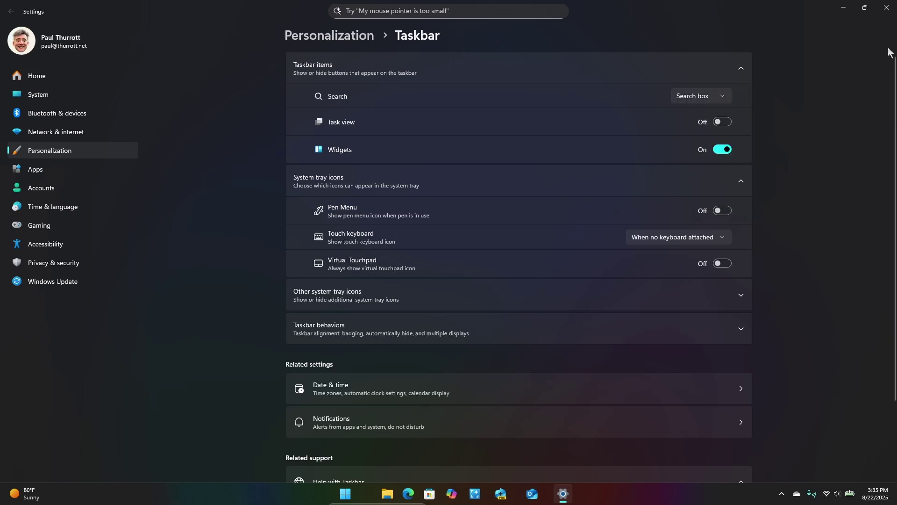
{"action": "left_click", "coordinate": [887, 7]}
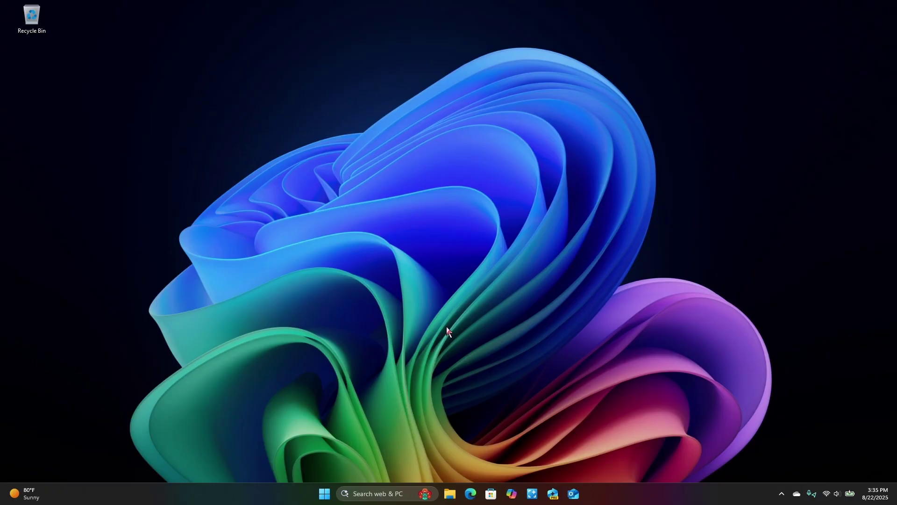
- Search for "file" from the taskbar search box, examine the File Explorer result and dismiss the search
{"action": "left_click", "coordinate": [371, 494]}
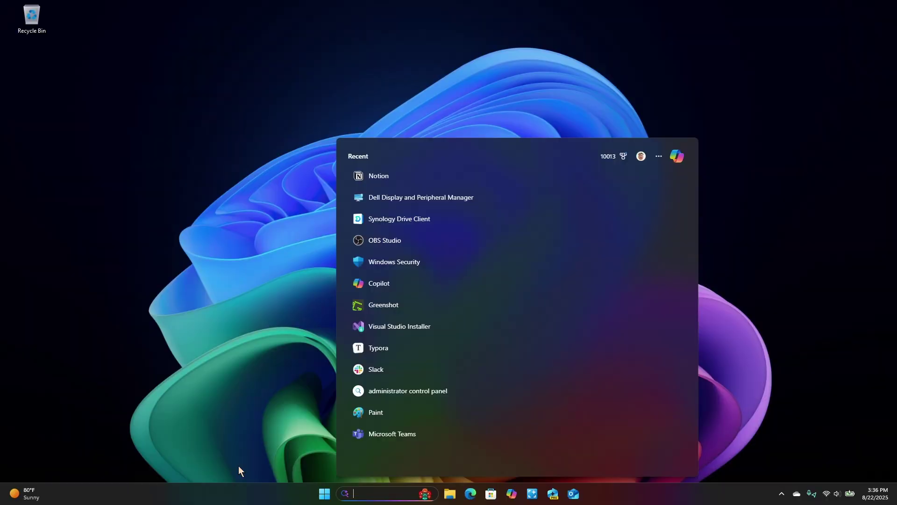
{"action": "type", "text": "file"}
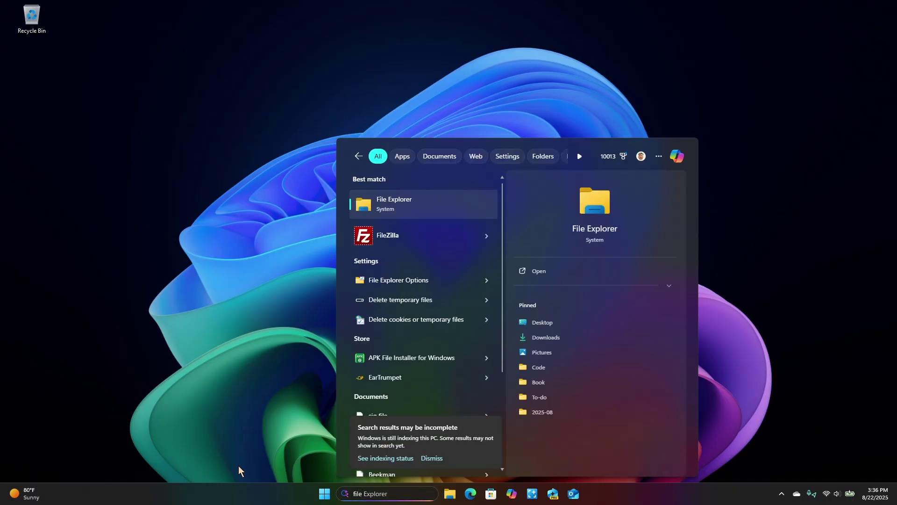
{"action": "left_click", "coordinate": [440, 206]}
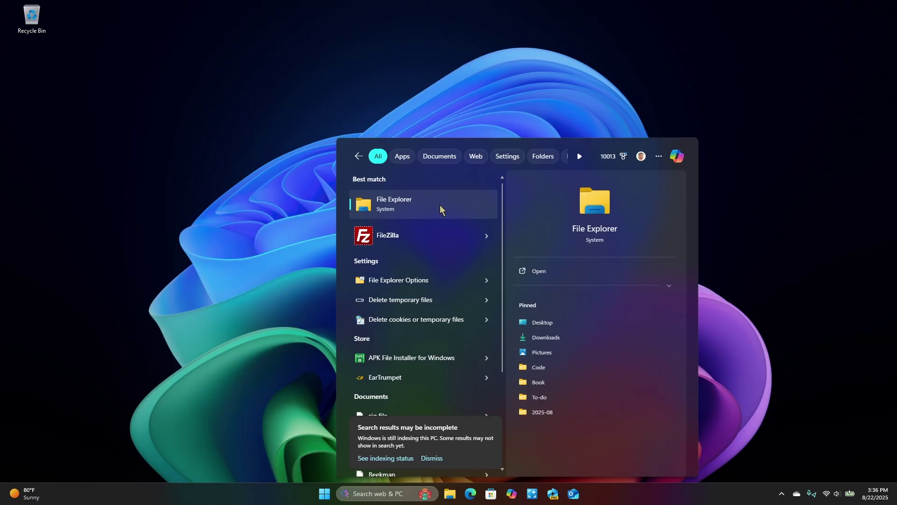
{"action": "left_click", "coordinate": [679, 98]}
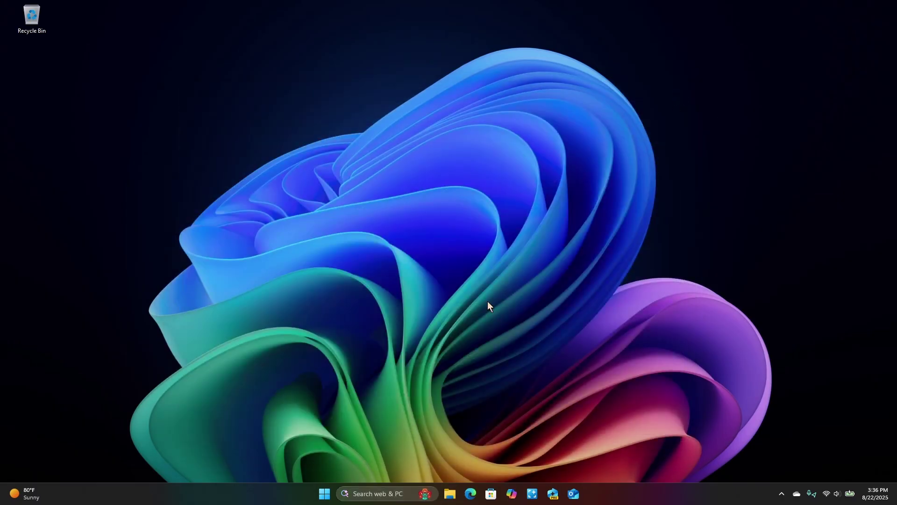
- Search for "file" from the Start menu, examine how the results are presented and dismiss them
{"action": "key", "text": "super"}
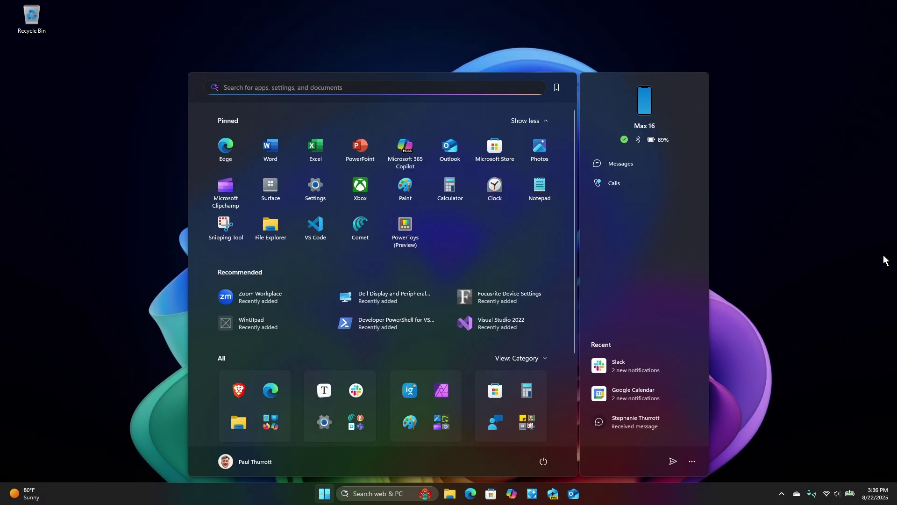
{"action": "type", "text": "file"}
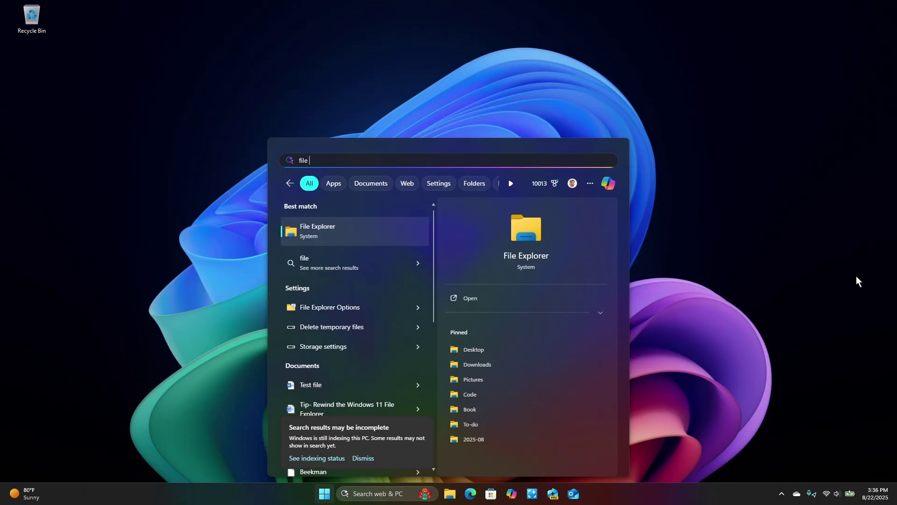
{"action": "left_click", "coordinate": [856, 281]}
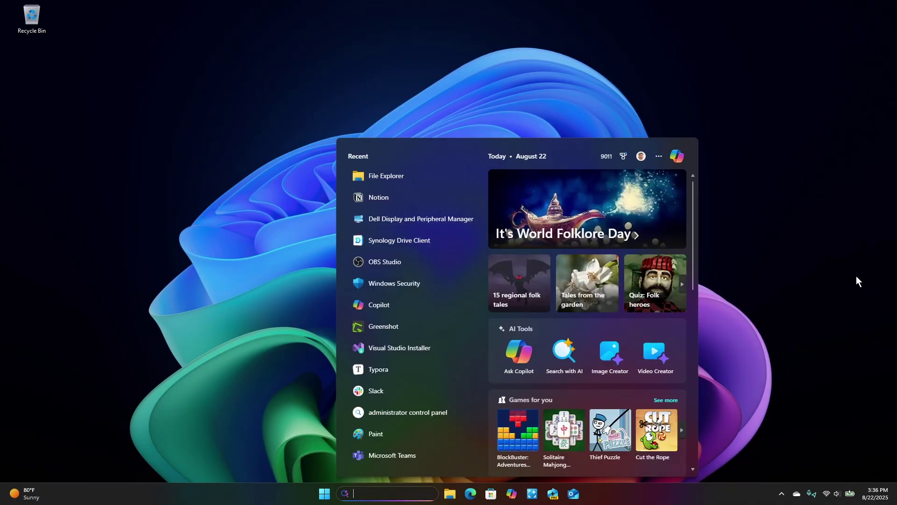
- Search from the taskbar for the random string "fdkjdkfd", examine the results and dismiss the search
{"action": "type", "text": "fdkjdkfd"}
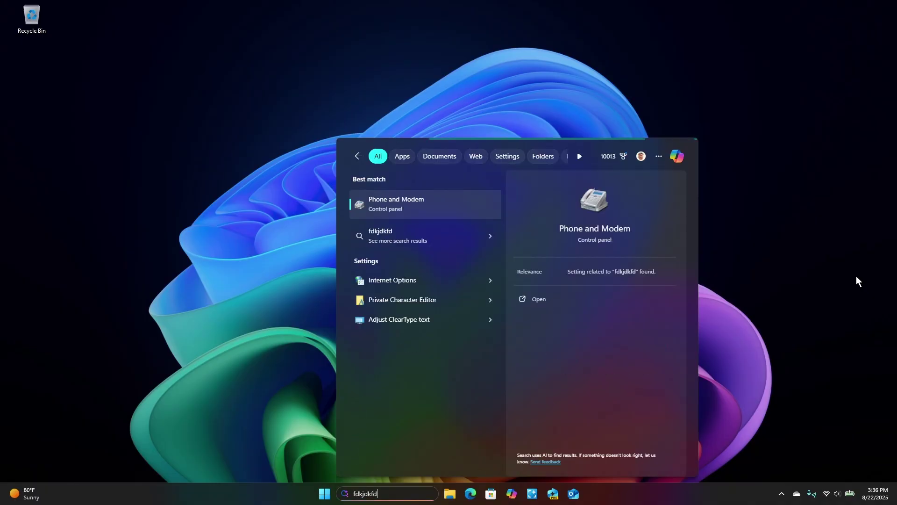
{"action": "left_click", "coordinate": [386, 491]}
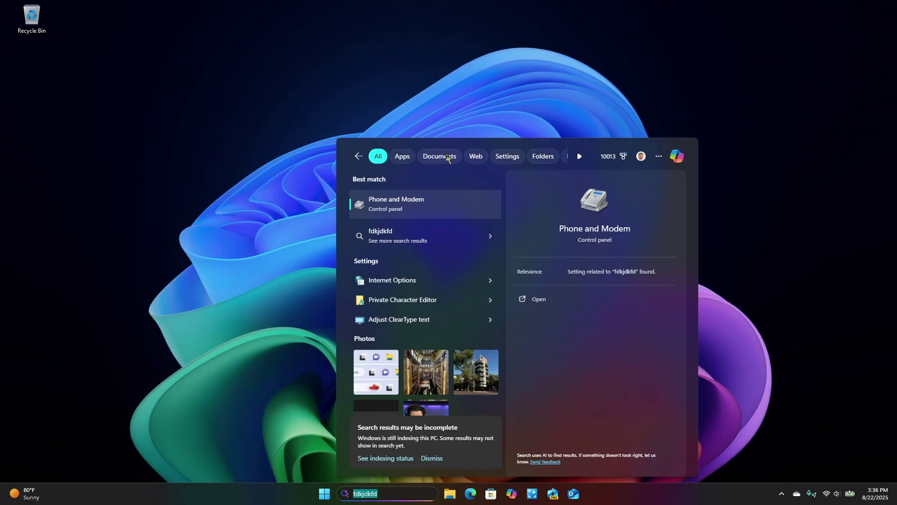
{"action": "left_click", "coordinate": [294, 354]}
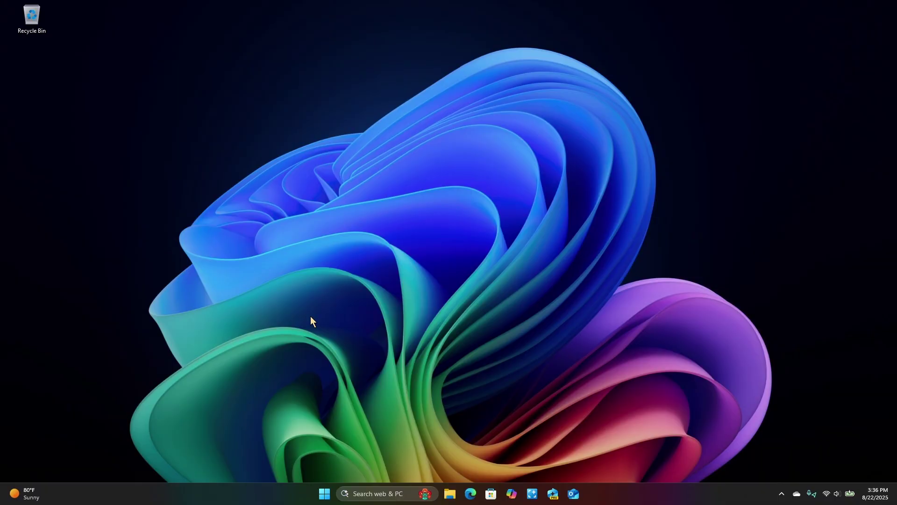
- Check File Explorer's folder-specific search box in Home, To-do and Eternal Spring, and close File Explorer
{"action": "left_click", "coordinate": [449, 494]}
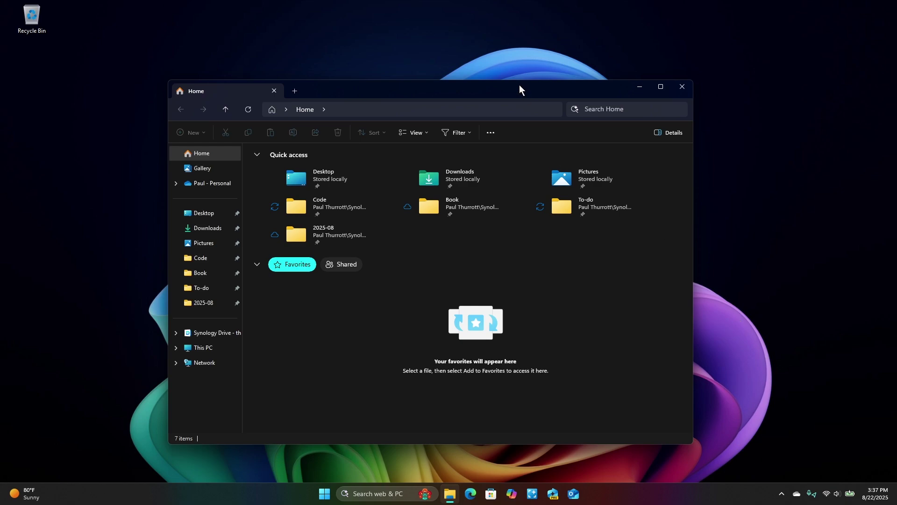
{"action": "left_click", "coordinate": [649, 107]}
{"action": "left_click", "coordinate": [196, 287]}
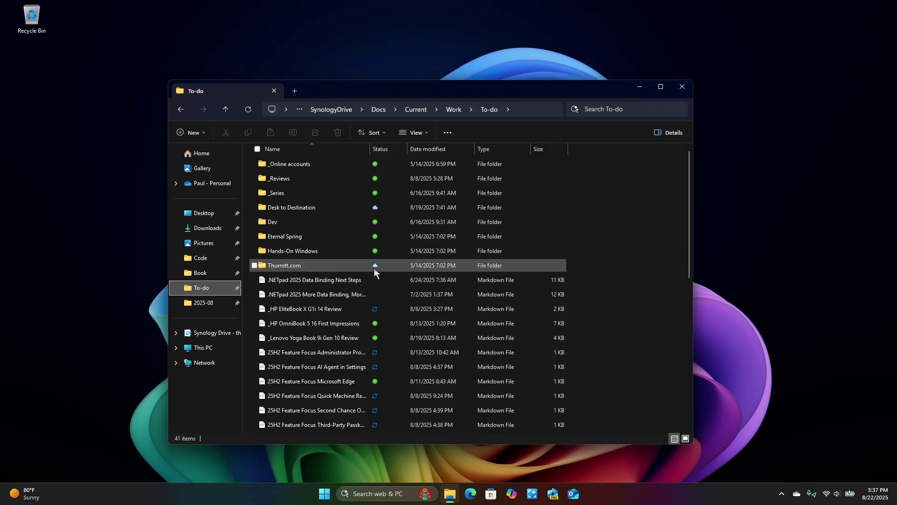
{"action": "double_click", "coordinate": [278, 237]}
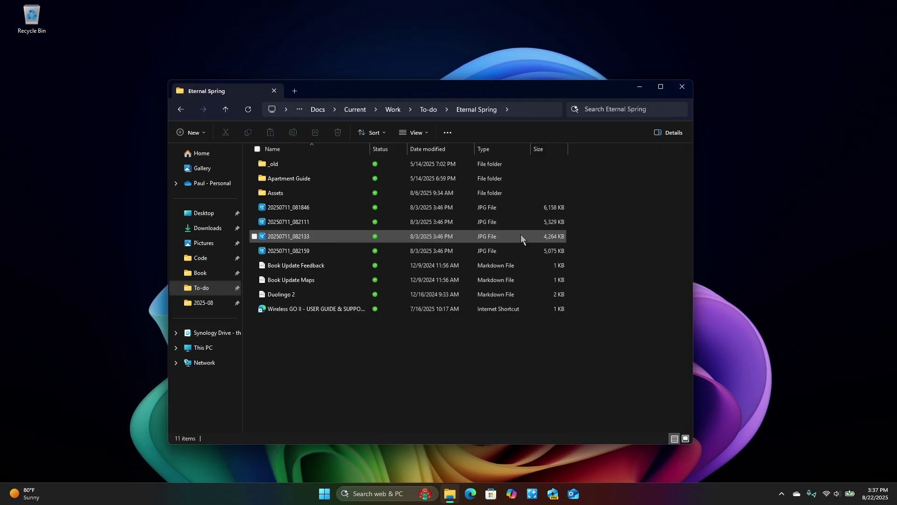
{"action": "left_click", "coordinate": [657, 113]}
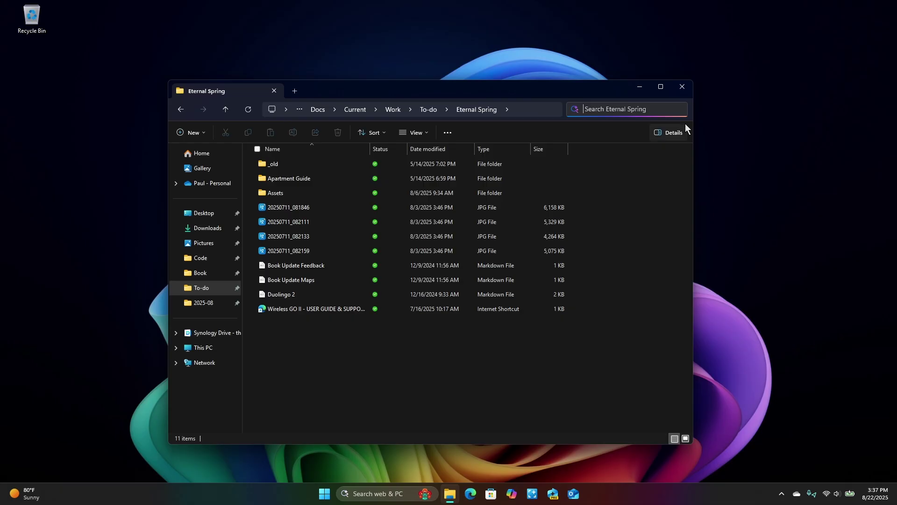
{"action": "left_click", "coordinate": [683, 88]}
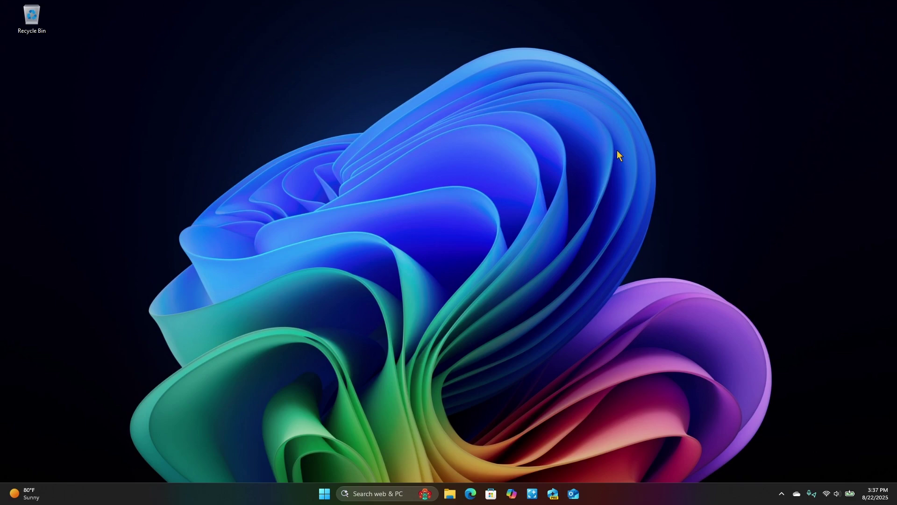
- Open Settings, restore its maximized window to a smaller size and move it near the middle of the desktop
{"action": "key", "text": "super+i"}
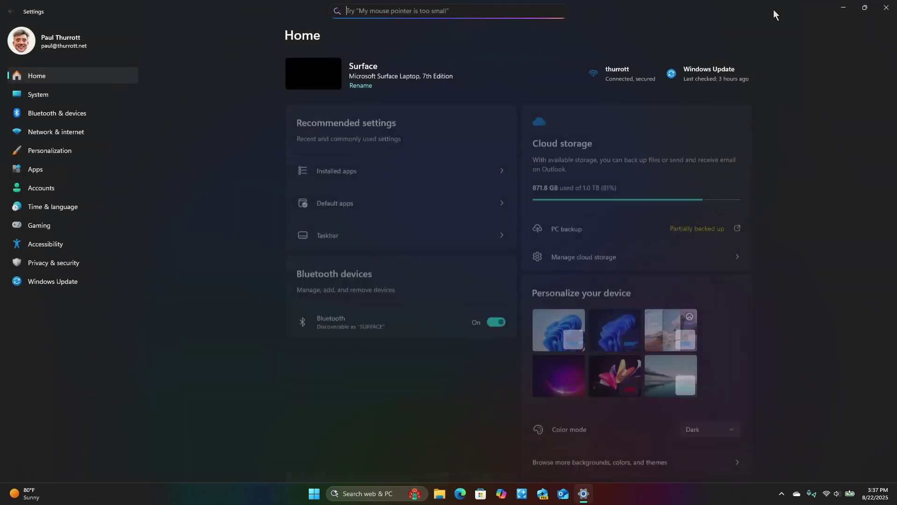
{"action": "double_click", "coordinate": [773, 9]}
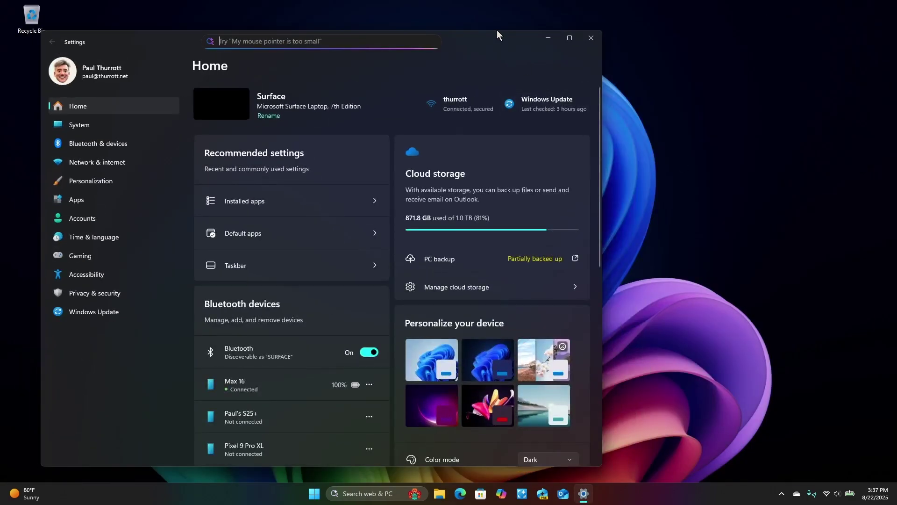
{"action": "left_click_drag", "start_coordinate": [498, 40], "coordinate": [610, 55]}
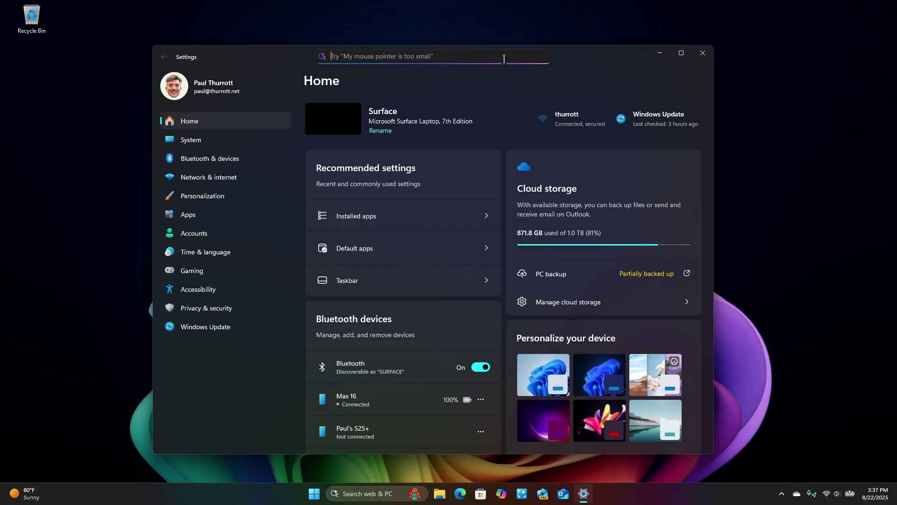
- Search Settings for "my mouse pointer is too small", examine the suggested actions and close Settings
{"action": "type", "text": "my house"}
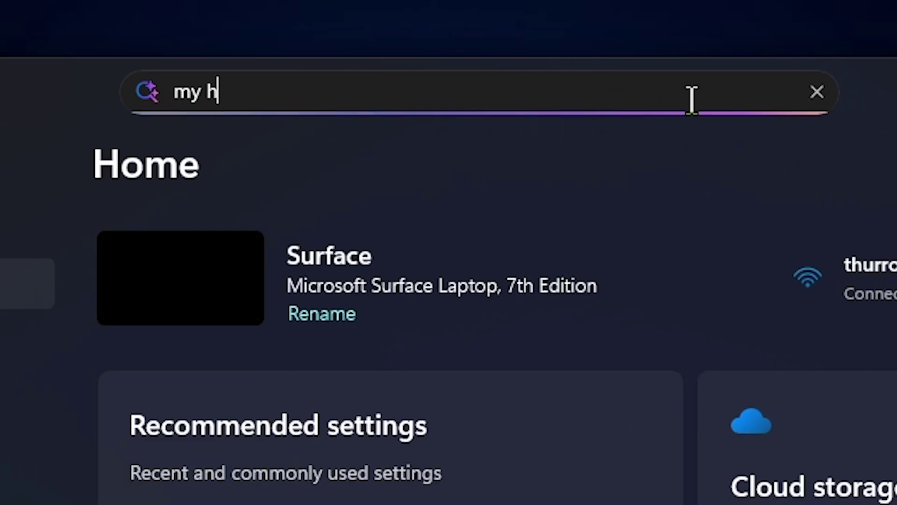
{"action": "key", "text": "BackSpace"}
{"action": "key", "text": "BackSpace"}
{"action": "key", "text": "BackSpace"}
{"action": "key", "text": "BackSpace"}
{"action": "key", "text": "BackSpace"}
{"action": "type", "text": "mouse fm"}
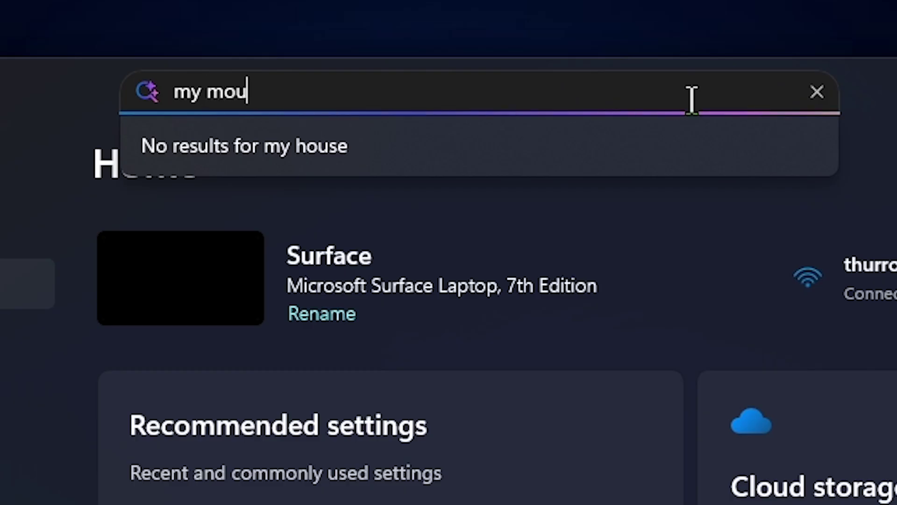
{"action": "key", "text": "BackSpace"}
{"action": "key", "text": "BackSpace"}
{"action": "type", "text": "p"}
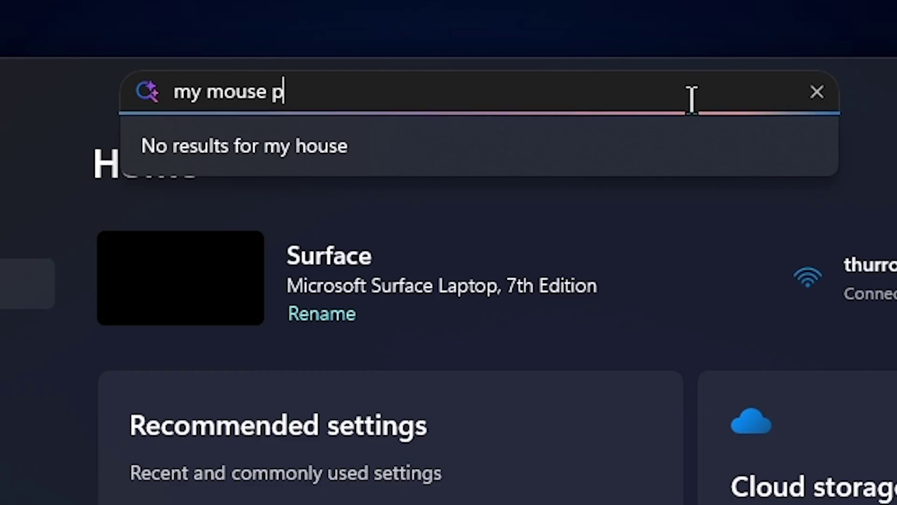
{"action": "type", "text": "ointer "}
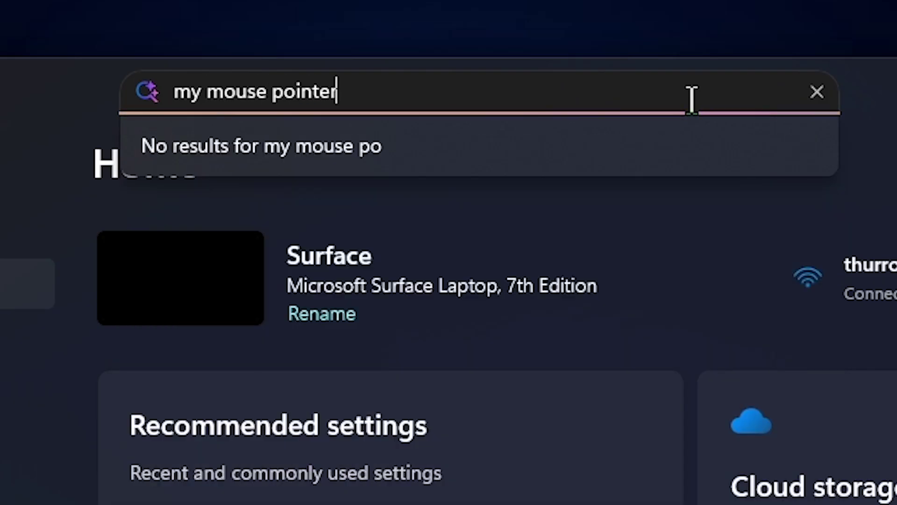
{"action": "type", "text": "is too sm"}
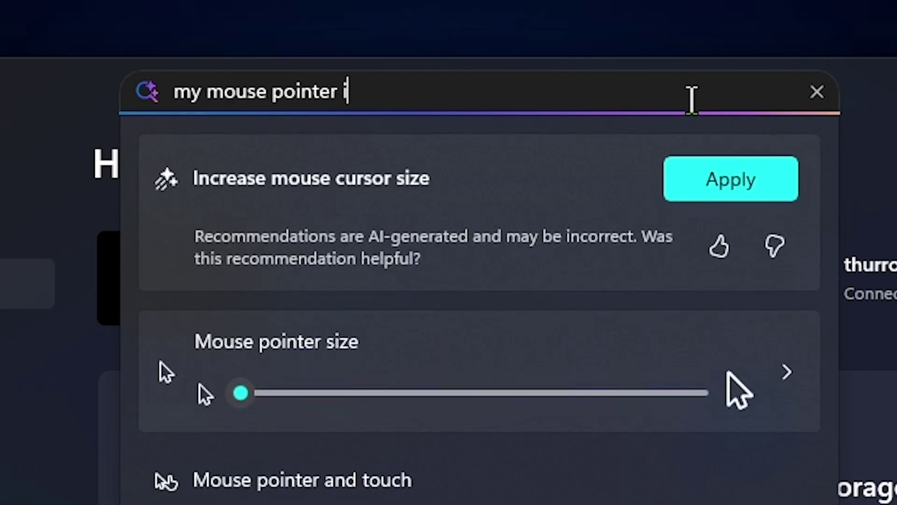
{"action": "type", "text": "all"}
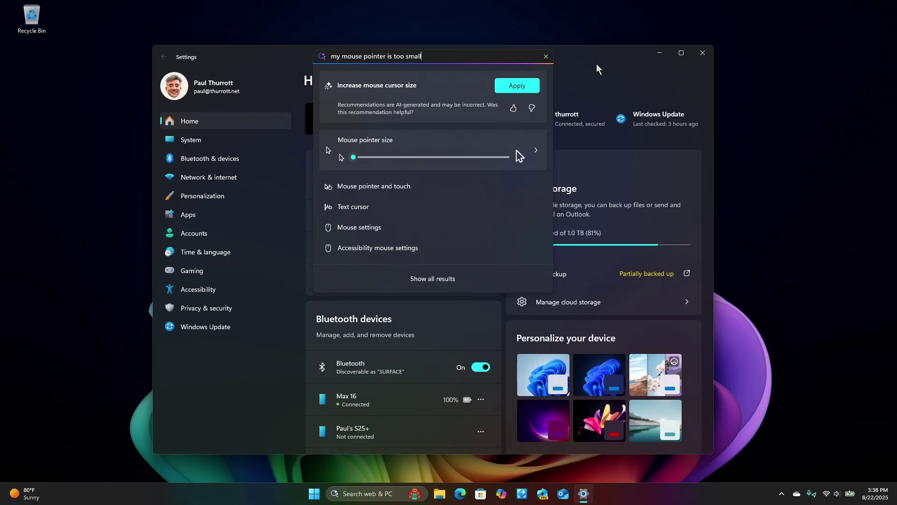
{"action": "left_click", "coordinate": [709, 52]}
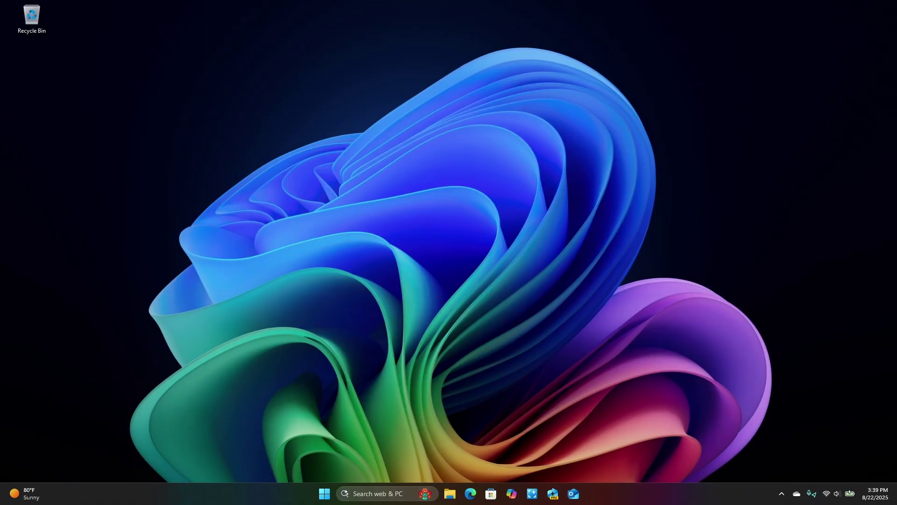
- Search the web and PC for "longhorn" from the taskbar and examine the mixed results
{"action": "left_click", "coordinate": [382, 491]}
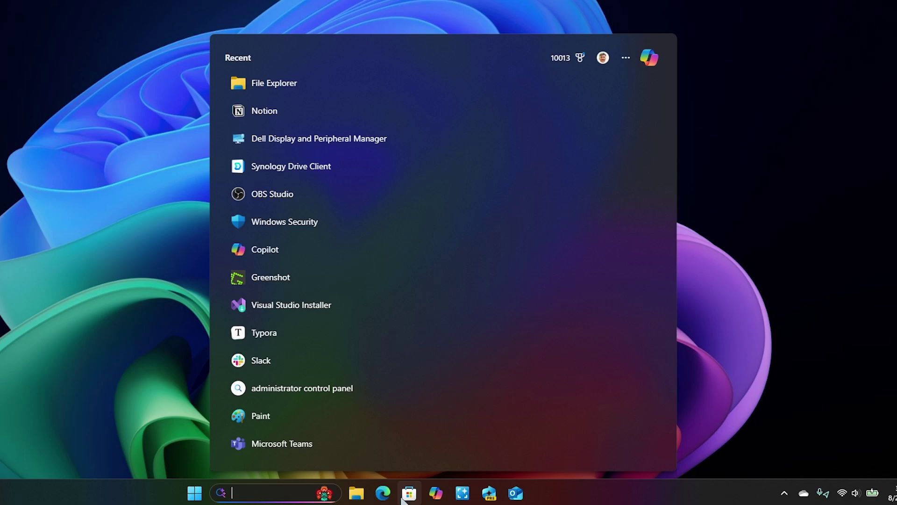
{"action": "type", "text": "longhorn"}
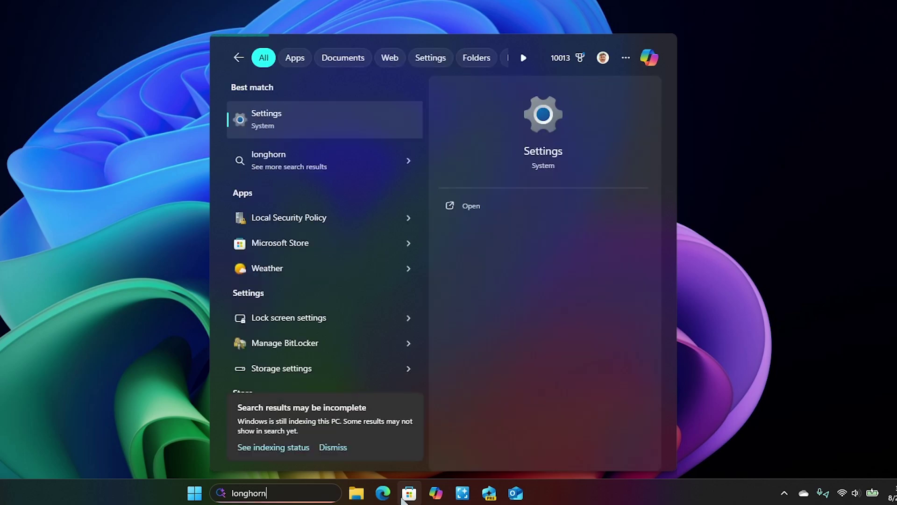
{"action": "type", "text": " steakhouse"}
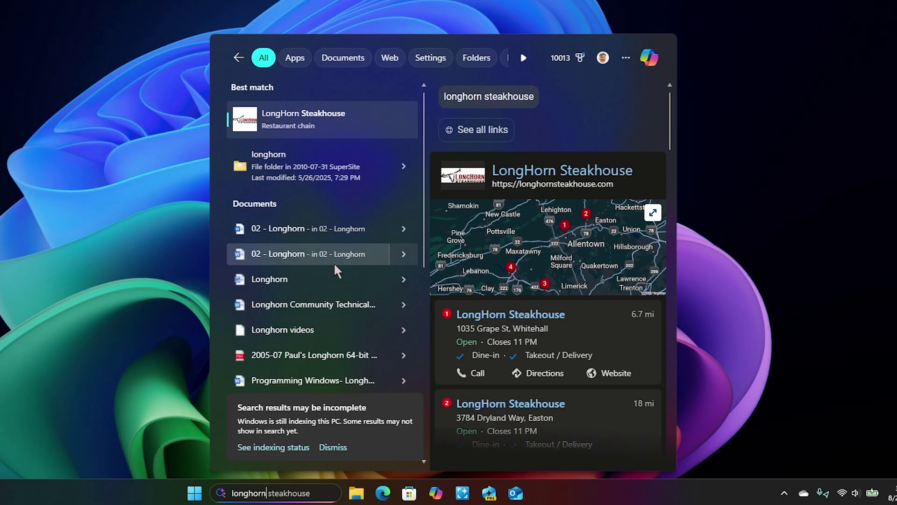
- Dismiss the incomplete-results notice and examine the LongHorn Steakhouse web preview beside the results
{"action": "left_click", "coordinate": [332, 447]}
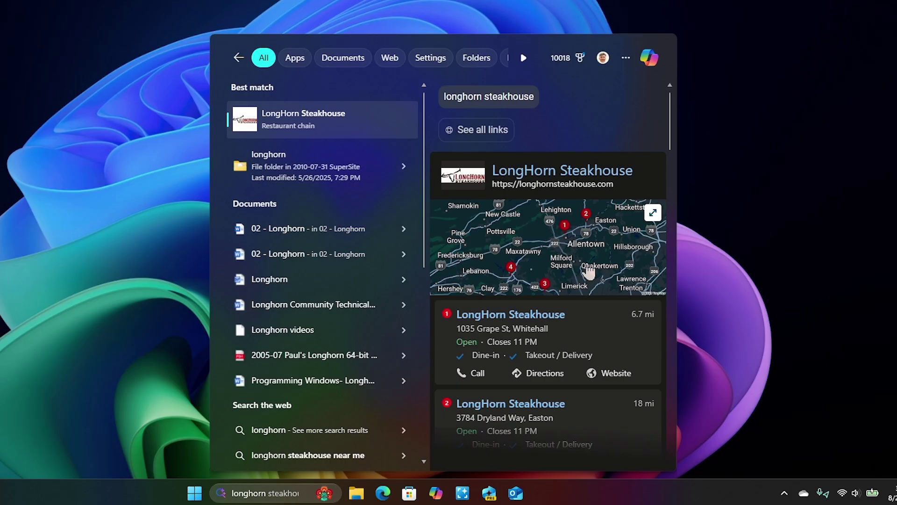
{"action": "scroll", "coordinate": [587, 271], "scroll_direction": "down", "scroll_amount": 7}
{"action": "scroll", "coordinate": [591, 289], "scroll_direction": "up", "scroll_amount": 6}
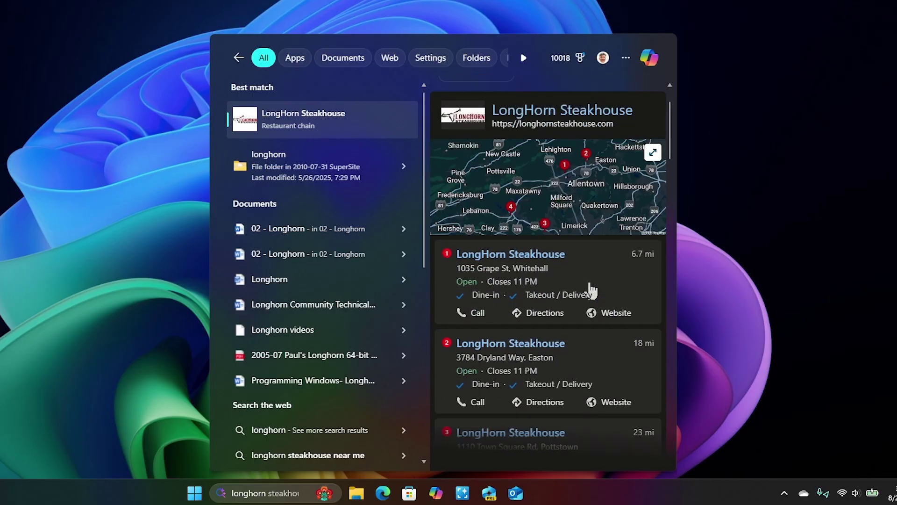
{"action": "scroll", "coordinate": [625, 284], "scroll_direction": "up", "scroll_amount": 1}
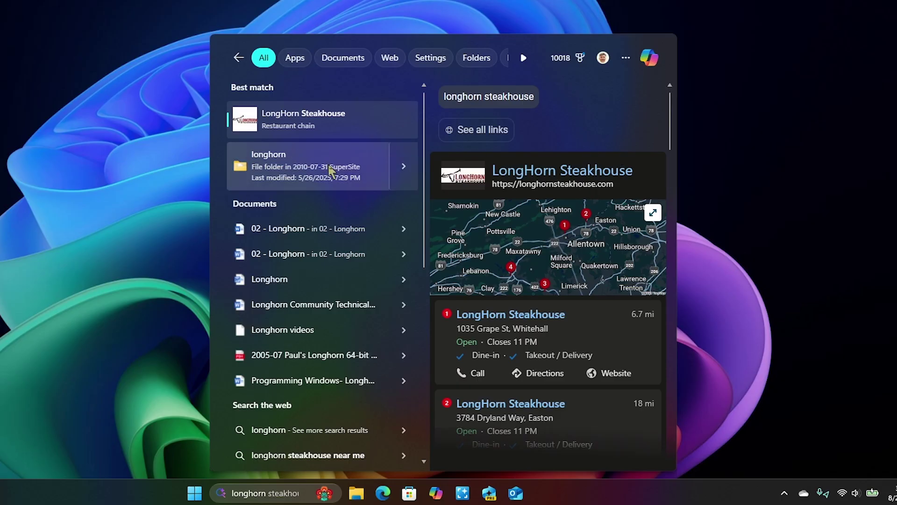
- Filter the longhorn results to Documents, open the 2005-07 Longhorn 64-bit PC World article and center its window on the desktop
{"action": "left_click", "coordinate": [343, 60]}
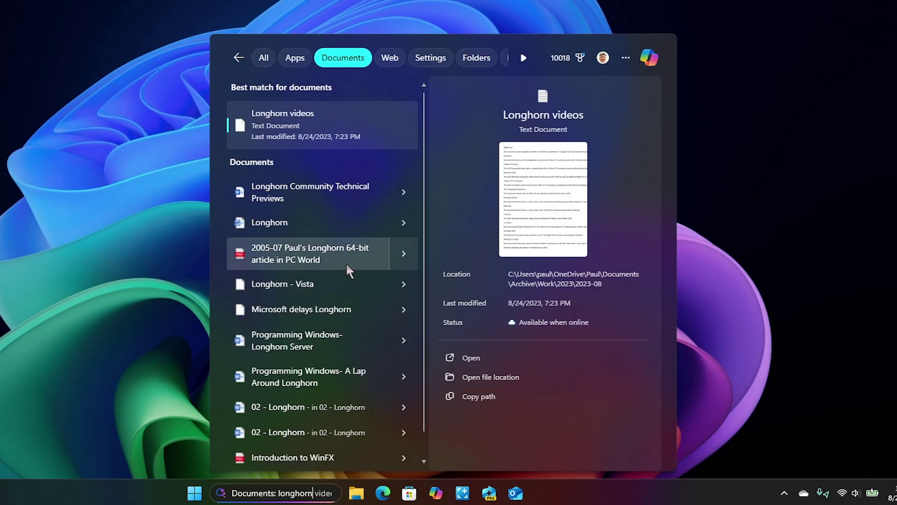
{"action": "key", "text": "Escape"}
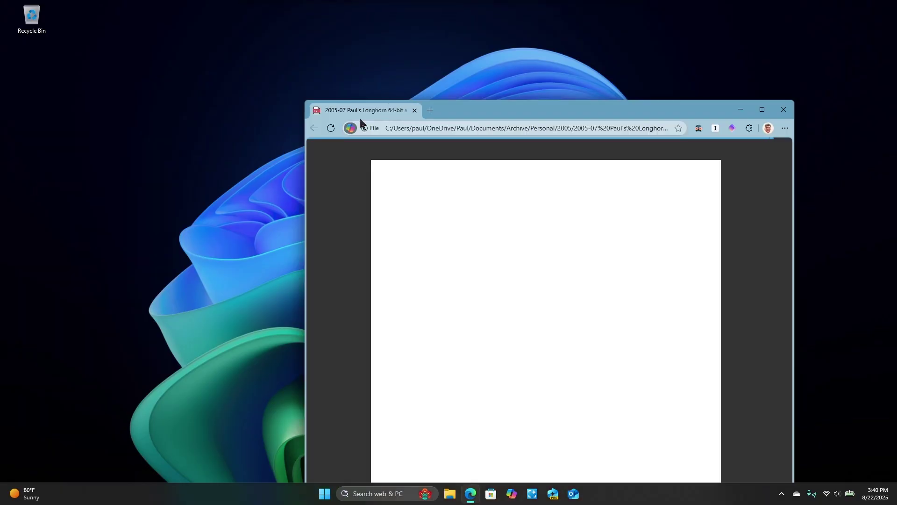
{"action": "left_click_drag", "start_coordinate": [458, 115], "coordinate": [353, 46]}
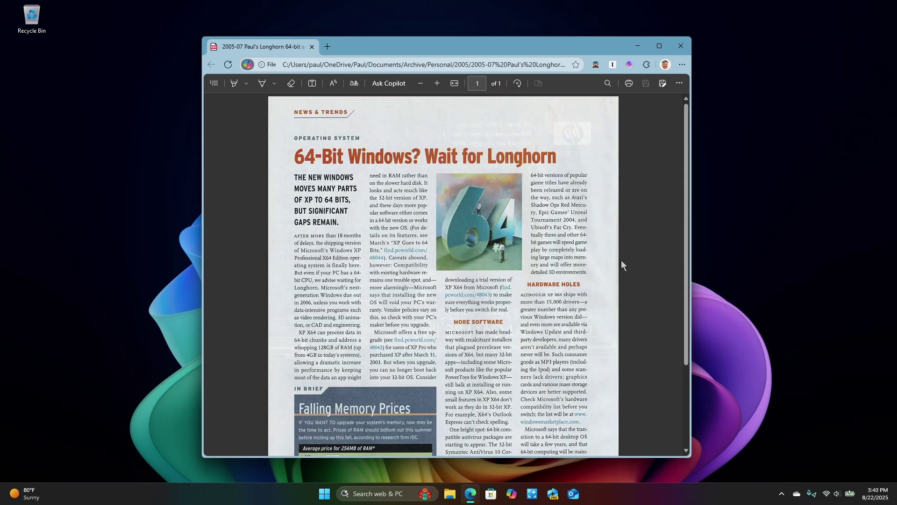
- Read through the "64-Bit Windows? Wait for Longhorn" article and close its browser window
{"action": "scroll", "coordinate": [556, 275], "scroll_direction": "down", "scroll_amount": 3}
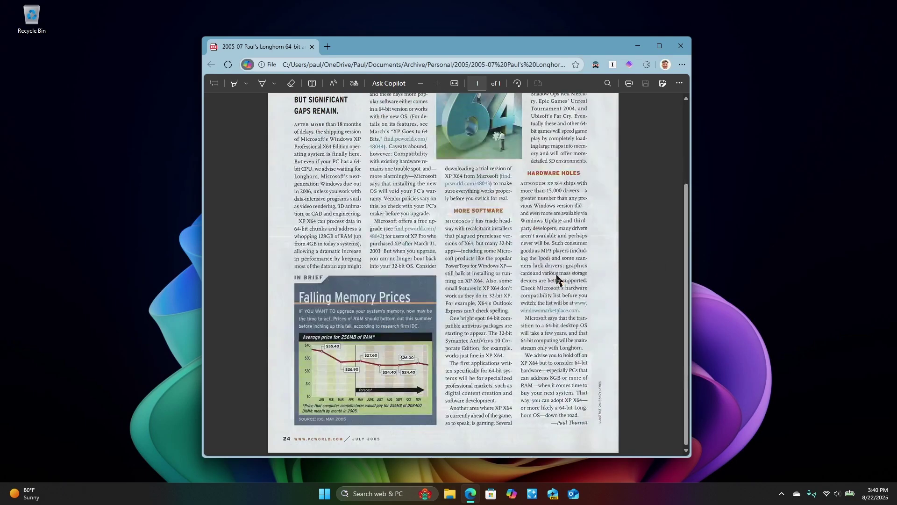
{"action": "scroll", "coordinate": [557, 279], "scroll_direction": "up", "scroll_amount": 3}
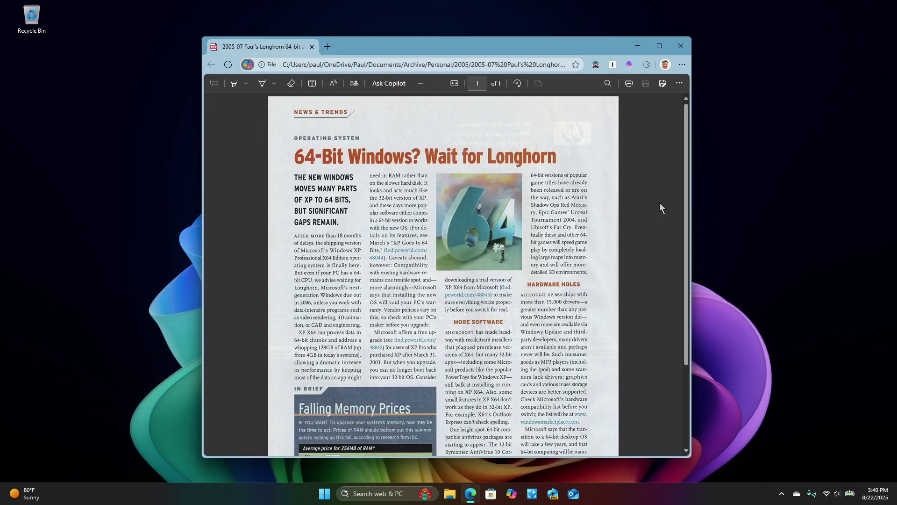
{"action": "scroll", "coordinate": [659, 264], "scroll_direction": "down", "scroll_amount": 3}
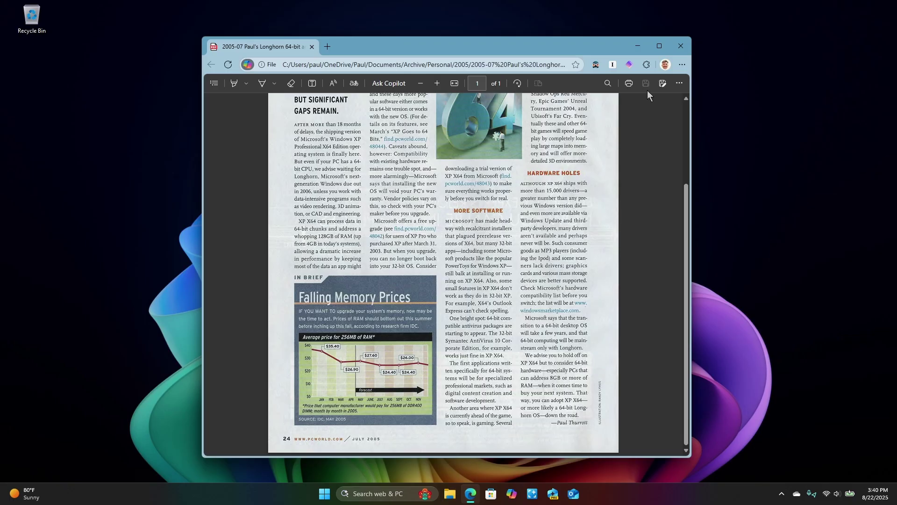
{"action": "left_click", "coordinate": [680, 46]}
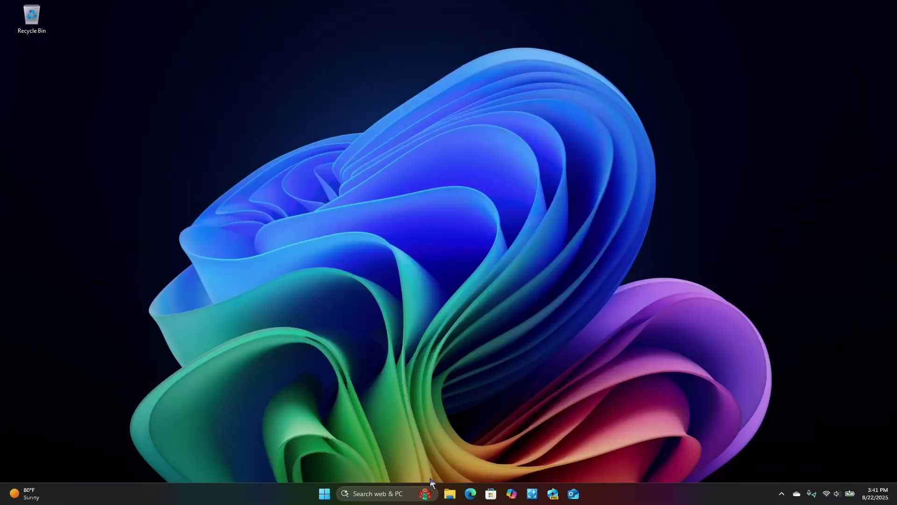
- Search for "longhorn" from the taskbar again, limit the results to Documents and close the search pane
{"action": "left_click", "coordinate": [387, 494]}
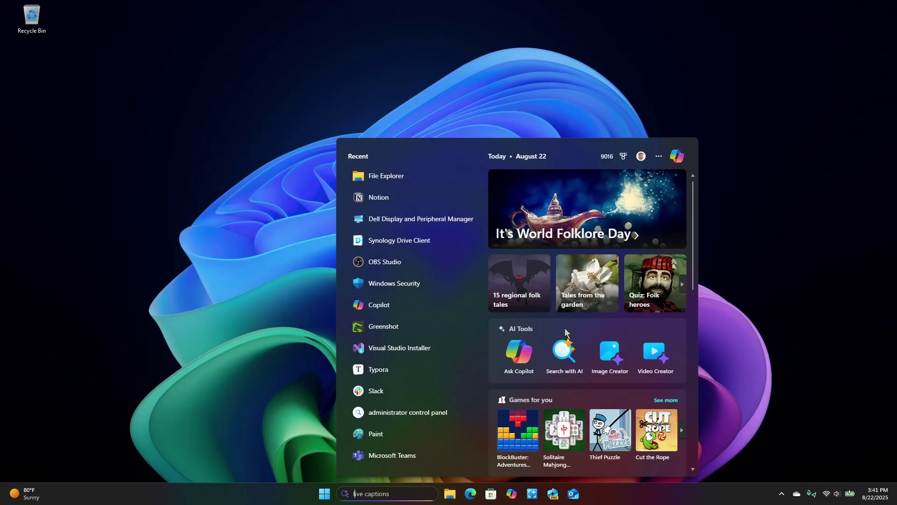
{"action": "type", "text": "longhorn"}
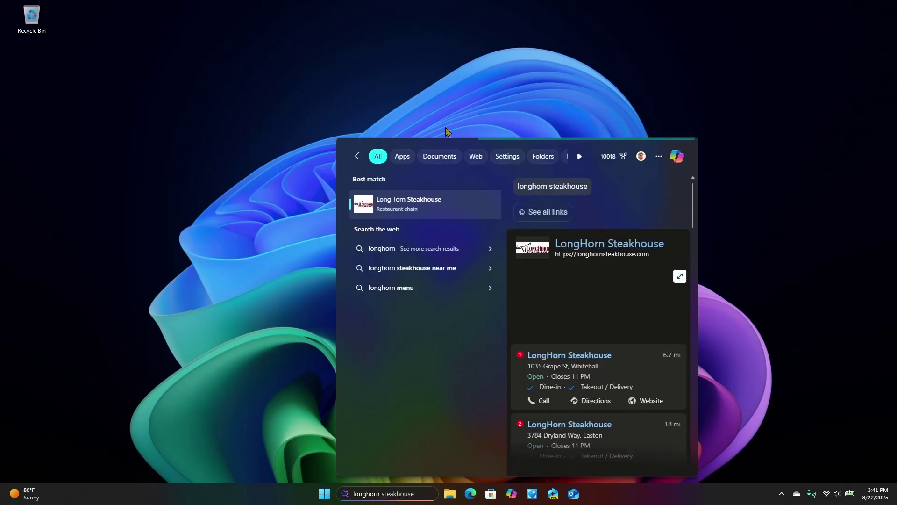
{"action": "left_click", "coordinate": [433, 157]}
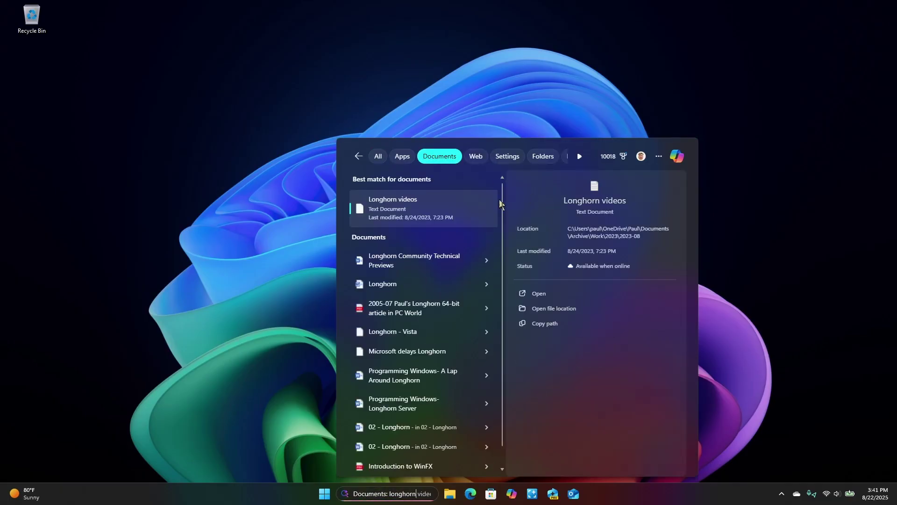
{"action": "left_click", "coordinate": [267, 296]}
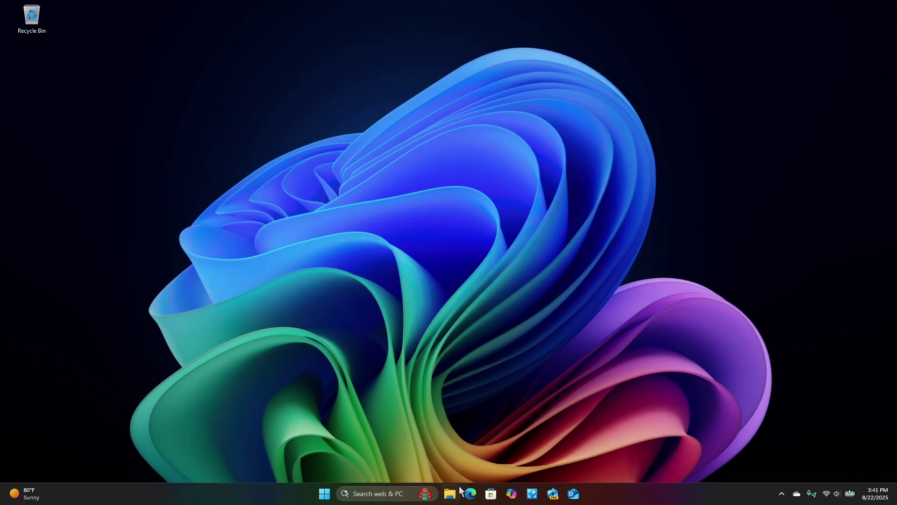
- Open File Explorer, shift its window slightly and search Home for "longhorn"
{"action": "key", "text": "super+e"}
{"action": "left_click_drag", "start_coordinate": [546, 90], "coordinate": [562, 86]}
{"action": "left_click", "coordinate": [647, 106]}
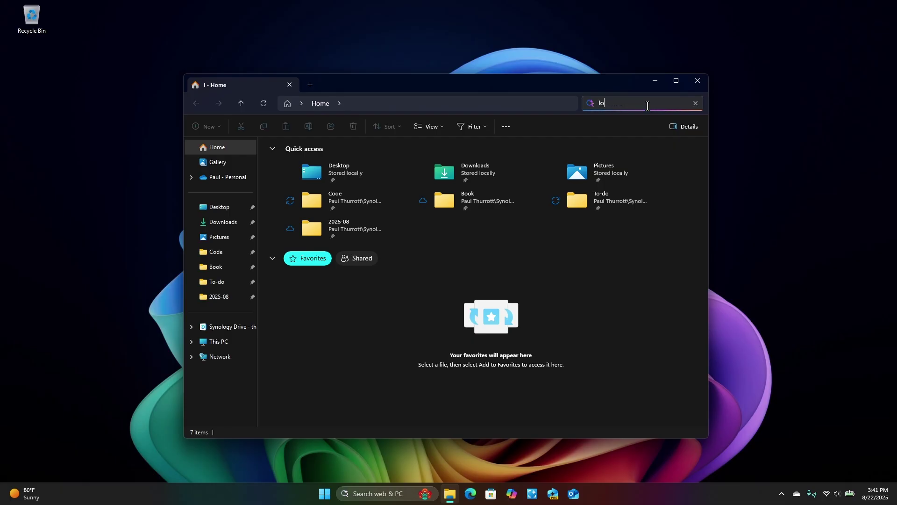
{"action": "type", "text": "longhorn"}
{"action": "key", "text": "Return"}
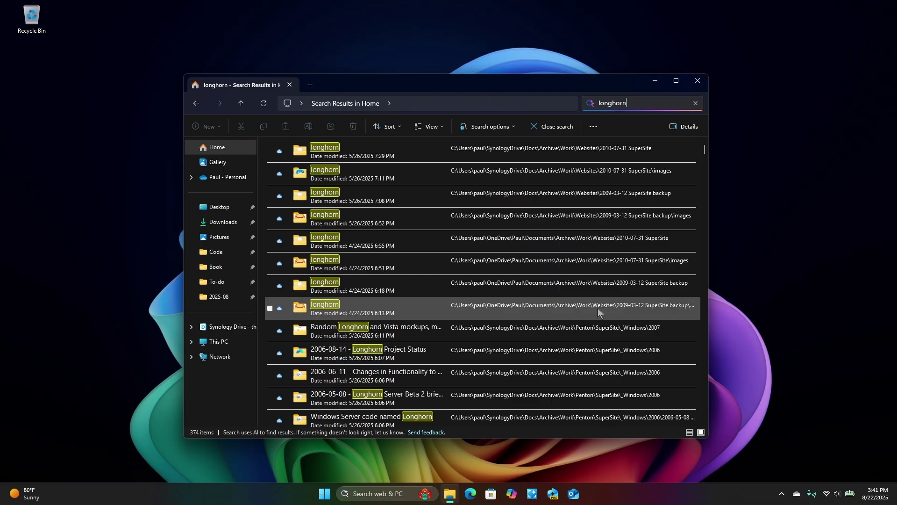
- Look inside the "2005-04-06 - Fewer permissions are key to Longhorn security" folder and return to the search results
{"action": "scroll", "coordinate": [596, 310], "scroll_direction": "down", "scroll_amount": 4}
{"action": "scroll", "coordinate": [532, 353], "scroll_direction": "down", "scroll_amount": 3}
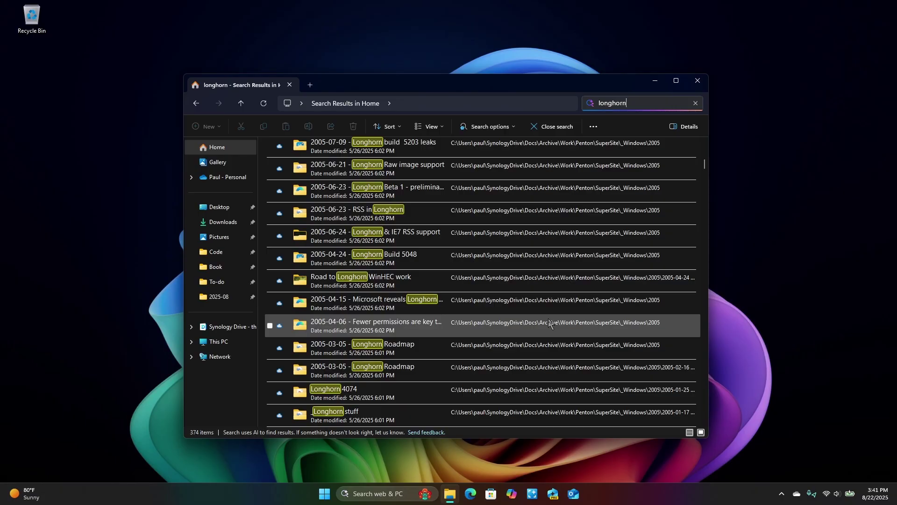
{"action": "left_click", "coordinate": [586, 322]}
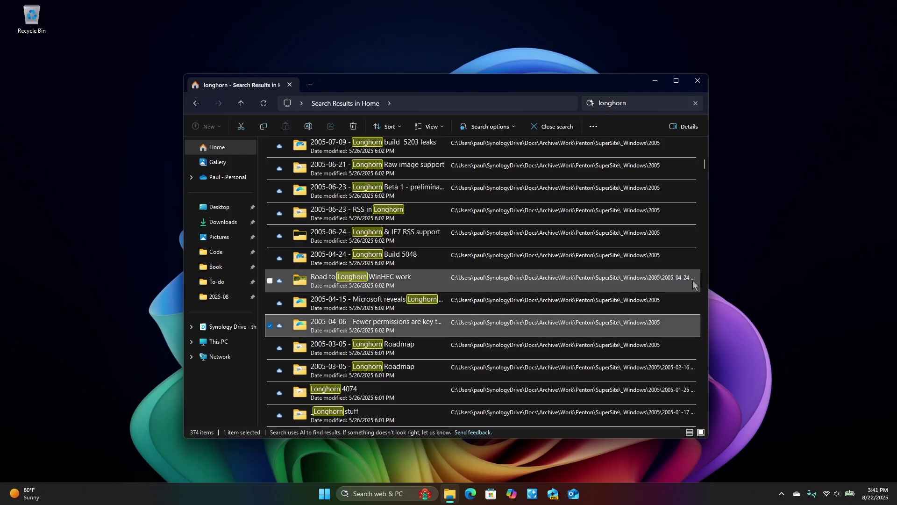
{"action": "double_click", "coordinate": [612, 322]}
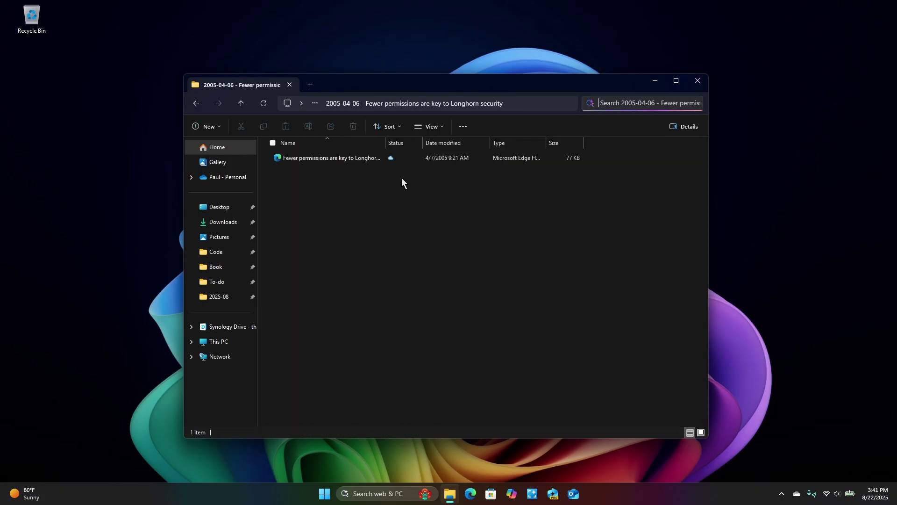
{"action": "left_click", "coordinate": [343, 161]}
{"action": "left_click", "coordinate": [240, 103]}
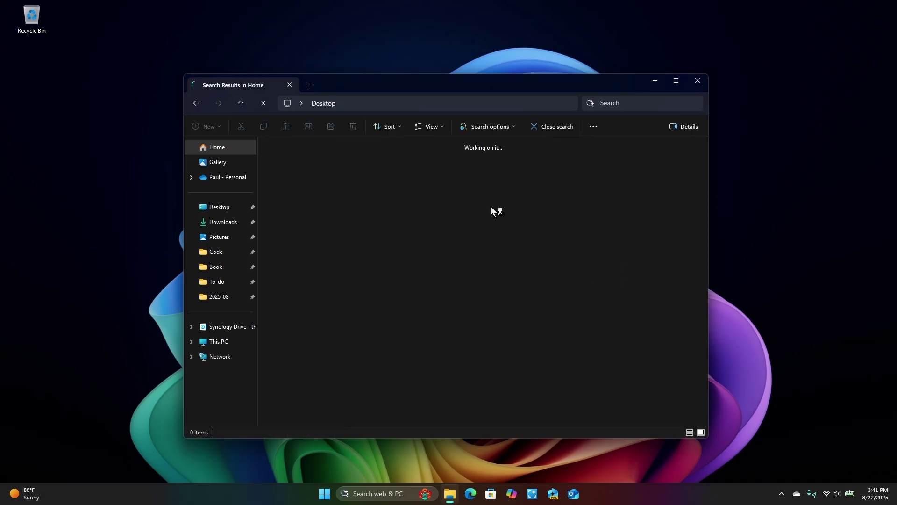
{"action": "left_click", "coordinate": [197, 104]}
{"action": "left_click", "coordinate": [195, 105]}
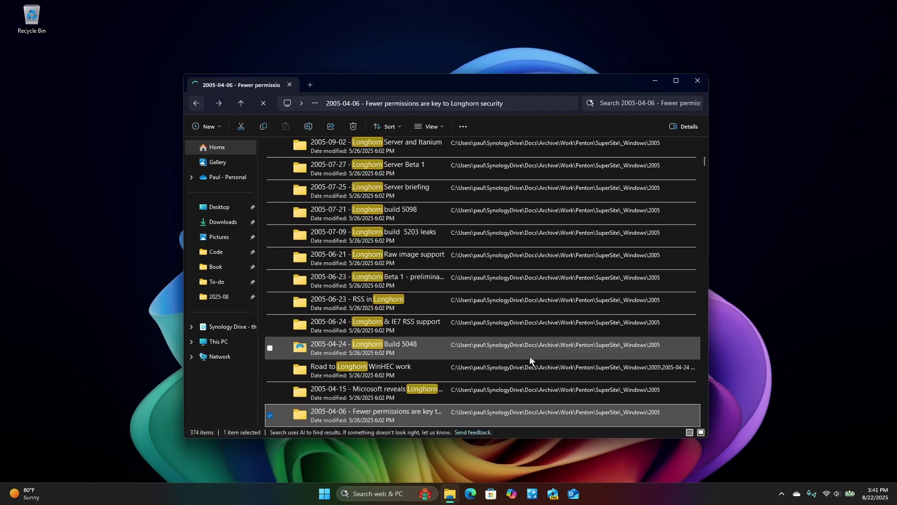
- Examine the rest of the "longhorn" results, including items without the term in their names, and close File Explorer
{"action": "scroll", "coordinate": [619, 327], "scroll_direction": "down", "scroll_amount": 10}
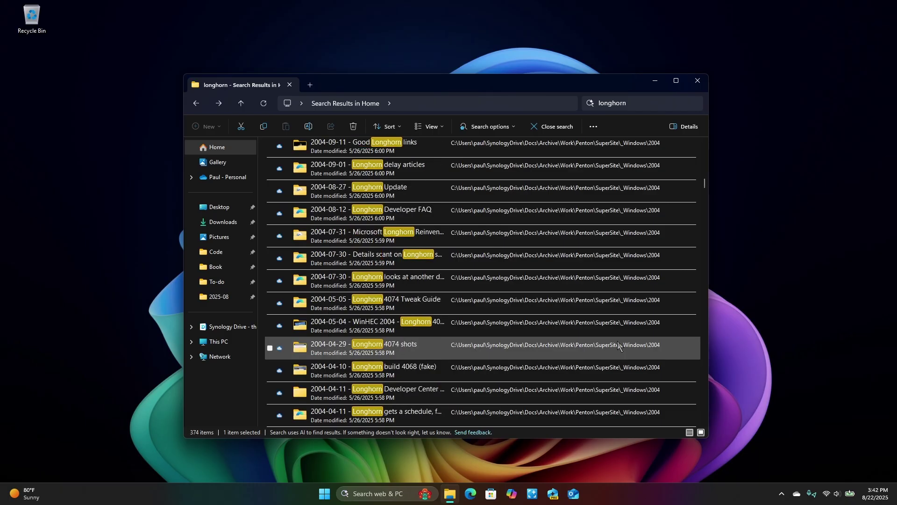
{"action": "scroll", "coordinate": [618, 341], "scroll_direction": "down", "scroll_amount": 10}
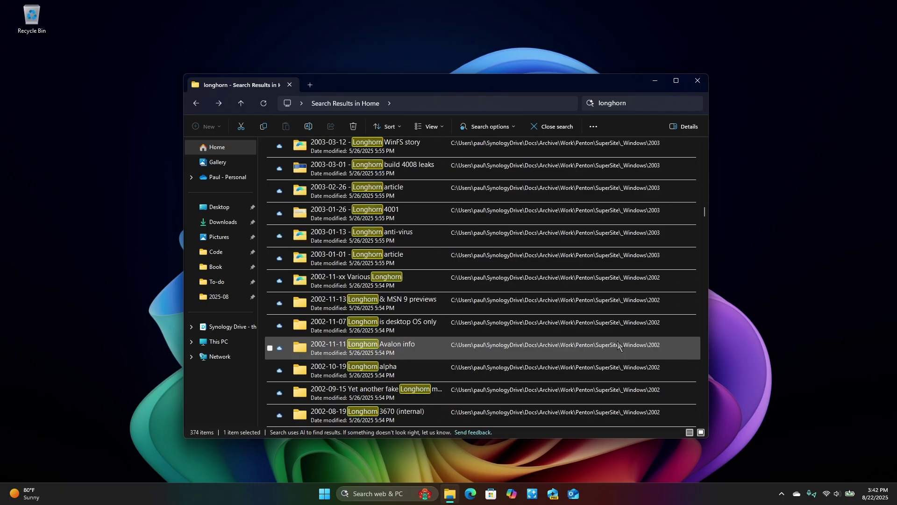
{"action": "scroll", "coordinate": [618, 345], "scroll_direction": "down", "scroll_amount": 3}
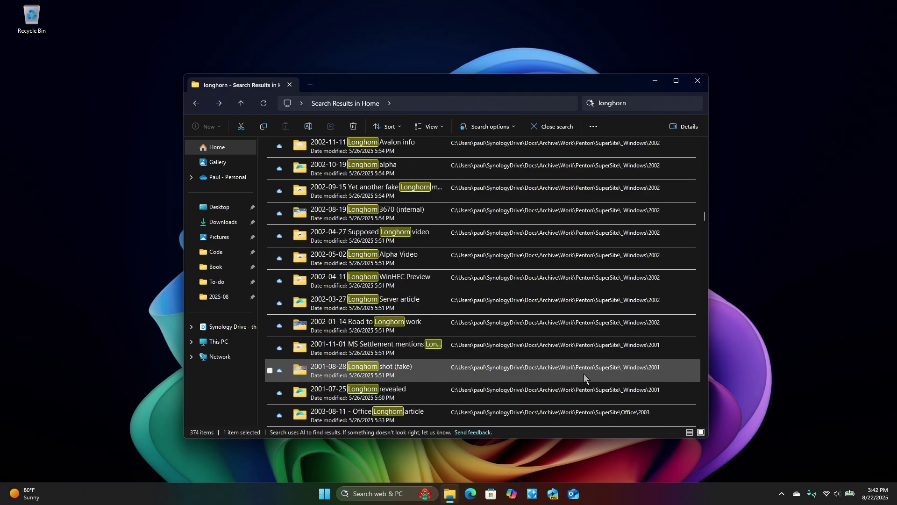
{"action": "scroll", "coordinate": [577, 366], "scroll_direction": "down", "scroll_amount": 15}
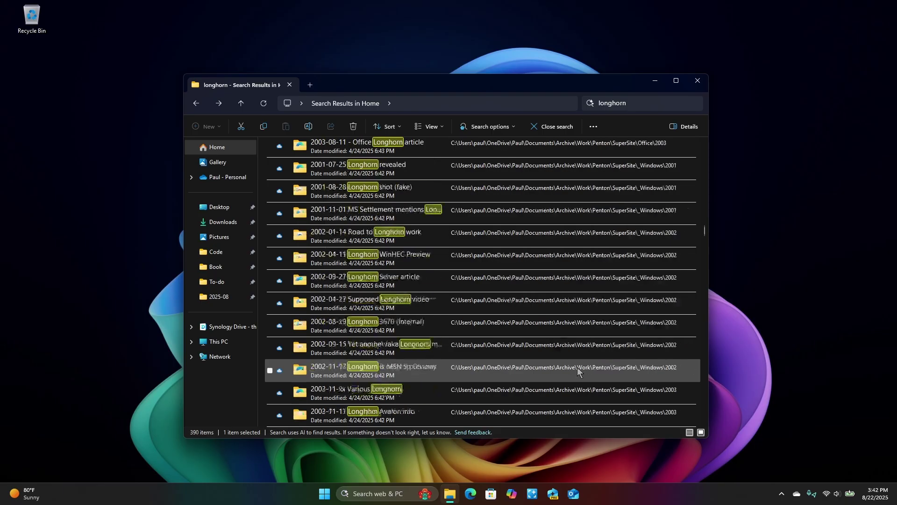
{"action": "scroll", "coordinate": [525, 305], "scroll_direction": "down", "scroll_amount": 20}
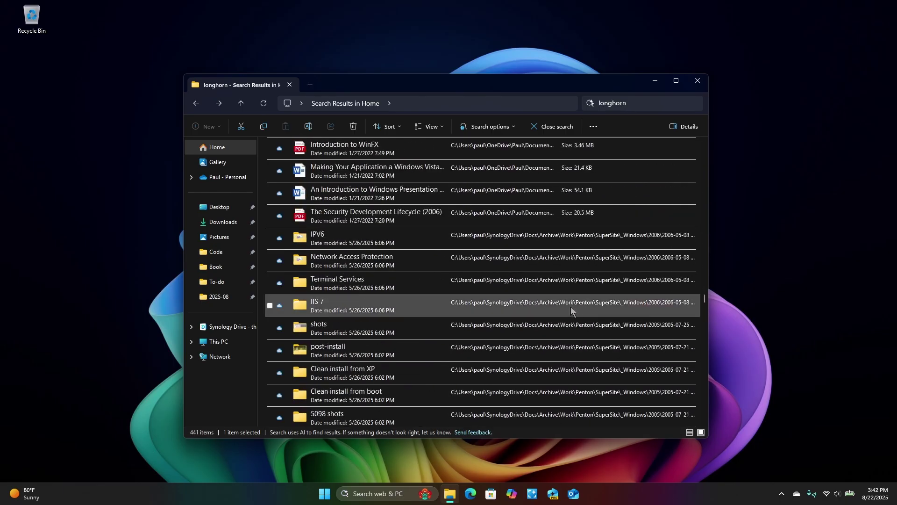
{"action": "scroll", "coordinate": [572, 296], "scroll_direction": "down", "scroll_amount": 3}
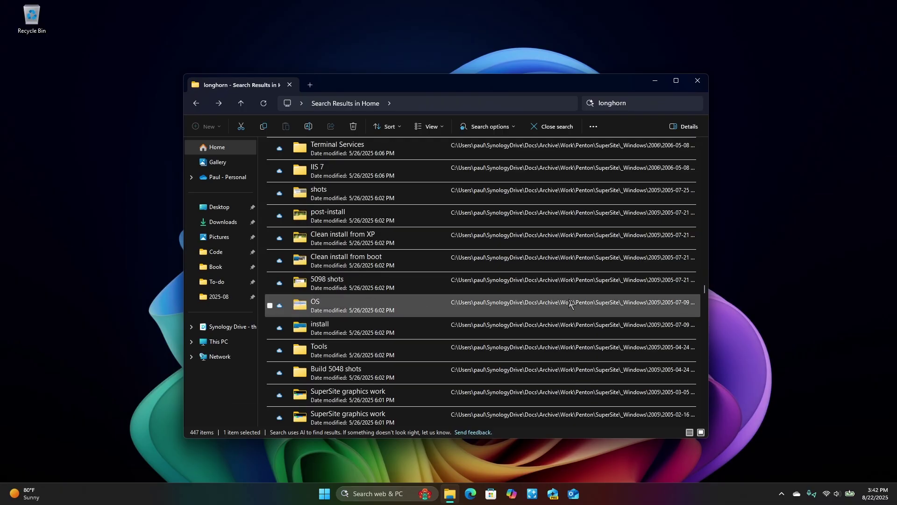
{"action": "scroll", "coordinate": [570, 303], "scroll_direction": "down", "scroll_amount": 1}
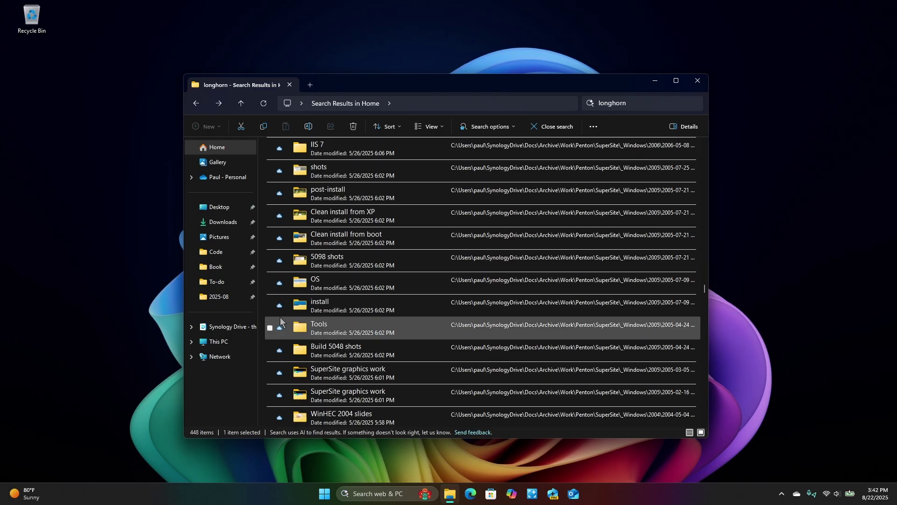
{"action": "left_click", "coordinate": [695, 82]}
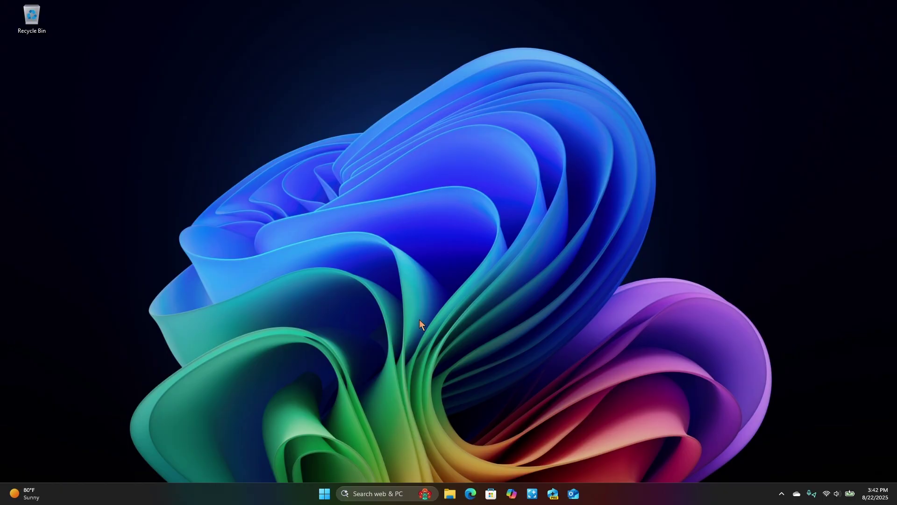
- Search the Start menu for "index", open Indexing Options and move its window right of the desktop's center
{"action": "key", "text": "super"}
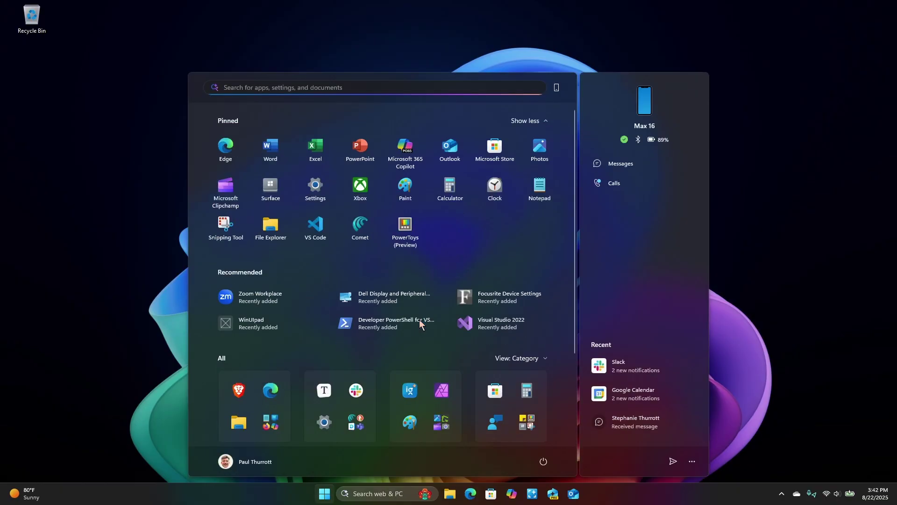
{"action": "type", "text": "index"}
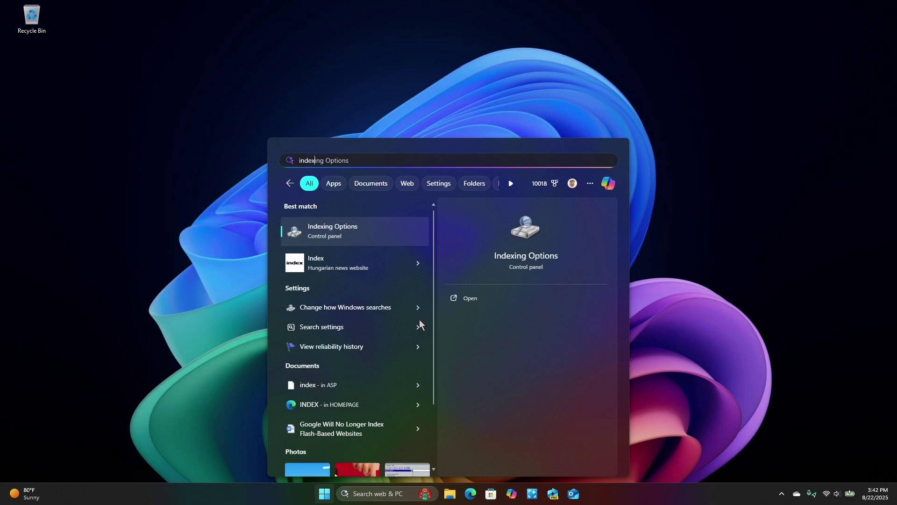
{"action": "left_click", "coordinate": [356, 238]}
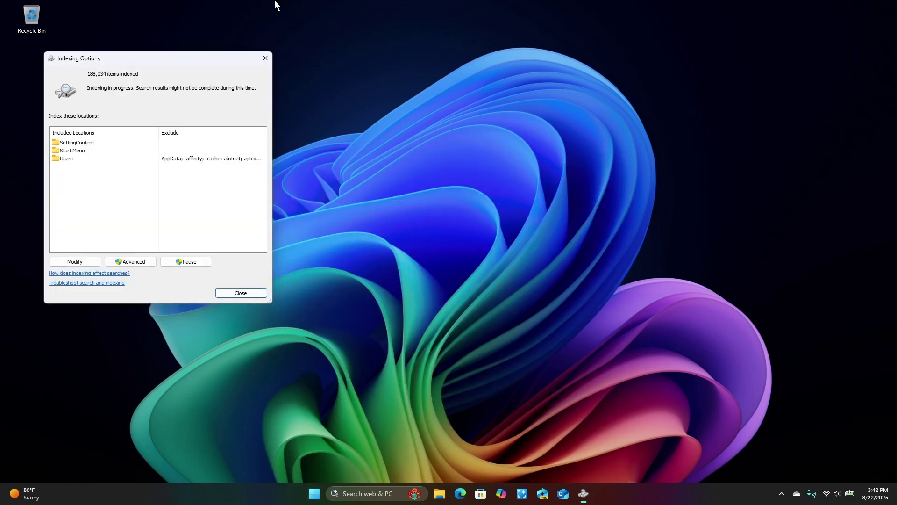
{"action": "left_click_drag", "start_coordinate": [212, 59], "coordinate": [661, 56]}
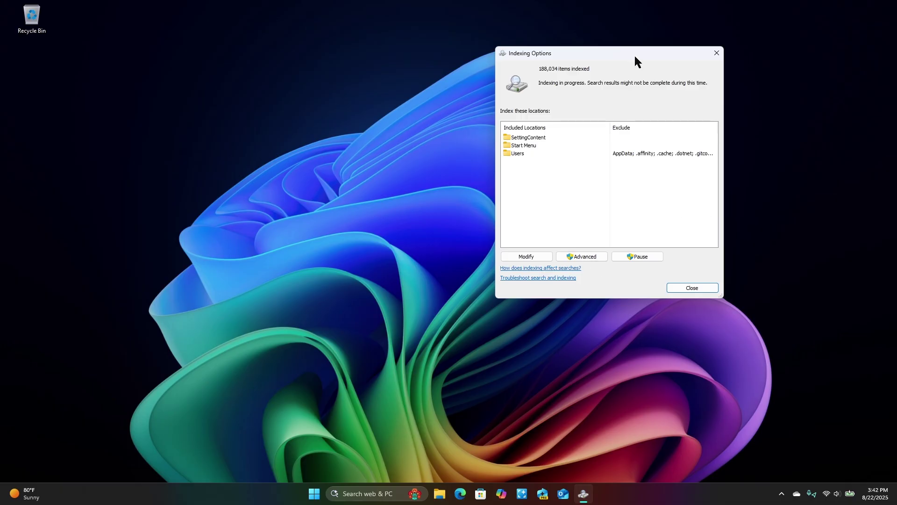
{"action": "left_click_drag", "start_coordinate": [634, 54], "coordinate": [657, 98]}
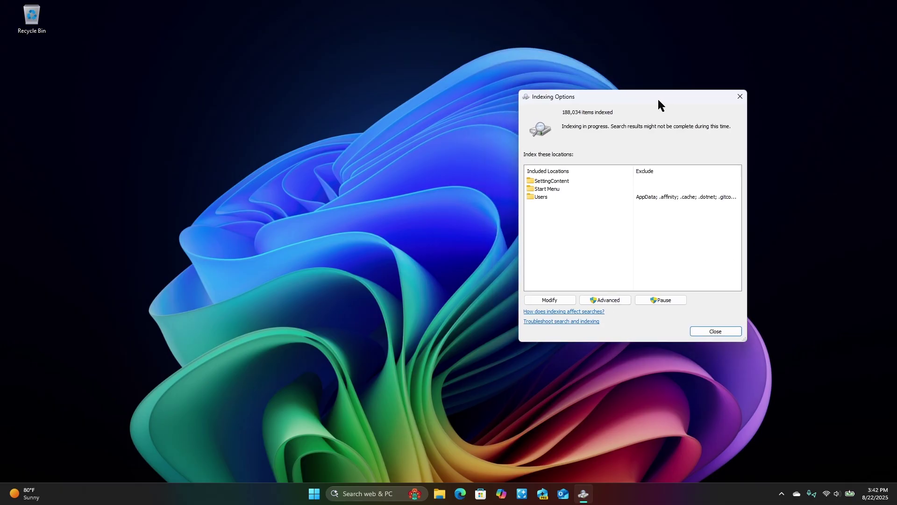
- Open Indexed Locations from Indexing Options, reveal all locations and move the window over Indexing Options
{"action": "left_click", "coordinate": [553, 300]}
{"action": "left_click_drag", "start_coordinate": [450, 114], "coordinate": [703, 78]}
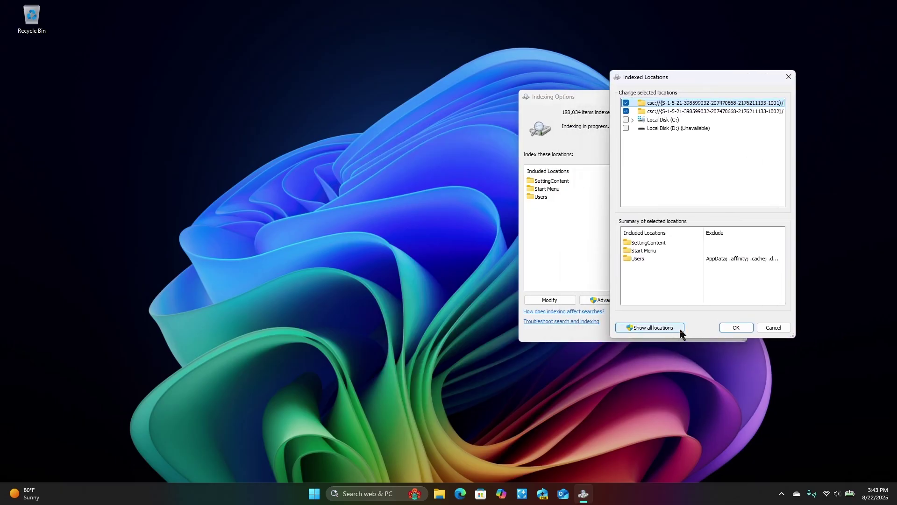
{"action": "left_click", "coordinate": [666, 328]}
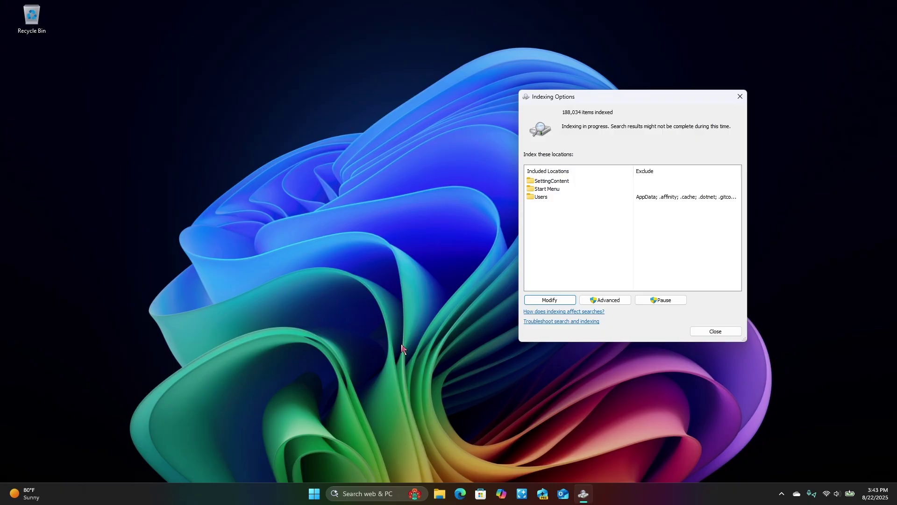
{"action": "double_click", "coordinate": [583, 234]}
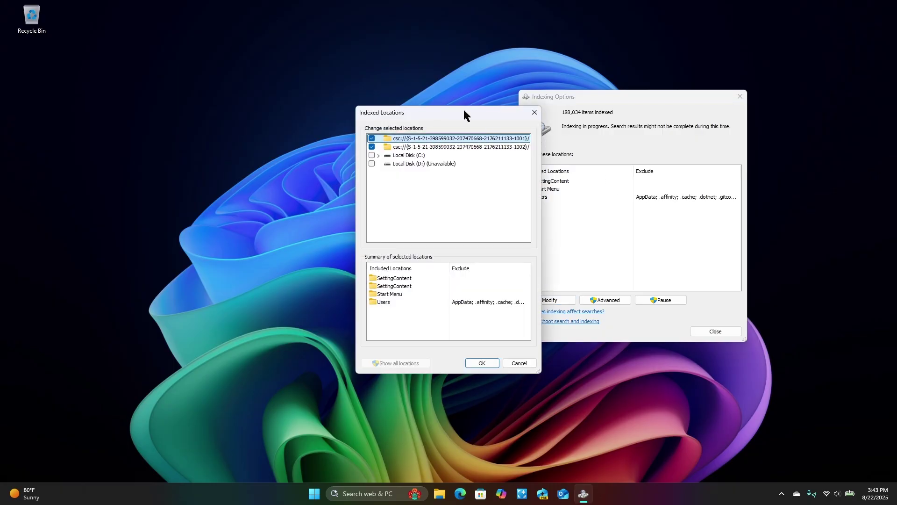
{"action": "left_click_drag", "start_coordinate": [465, 112], "coordinate": [691, 72]}
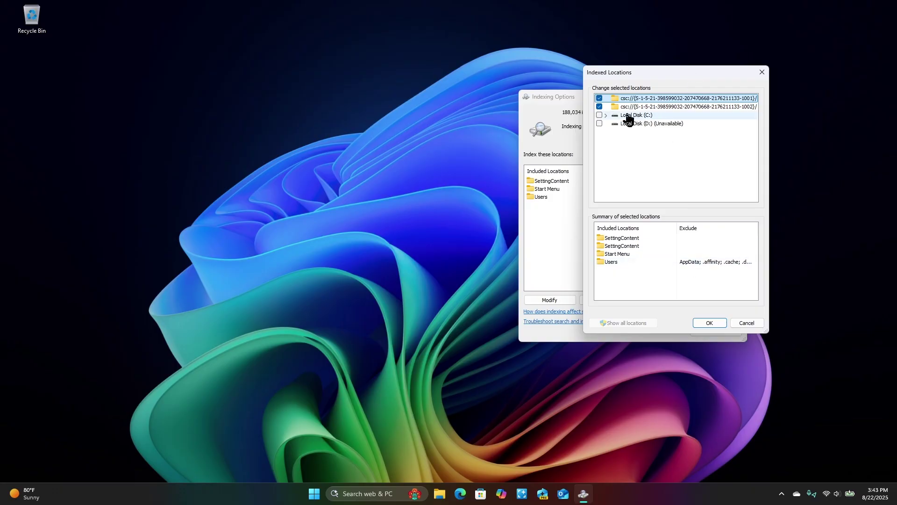
- Examine the indexing selections under Local Disk (C:), Users and the personal profile folder, discard any changes and close Indexing Options
{"action": "left_click", "coordinate": [606, 115]}
{"action": "left_click", "coordinate": [610, 166]}
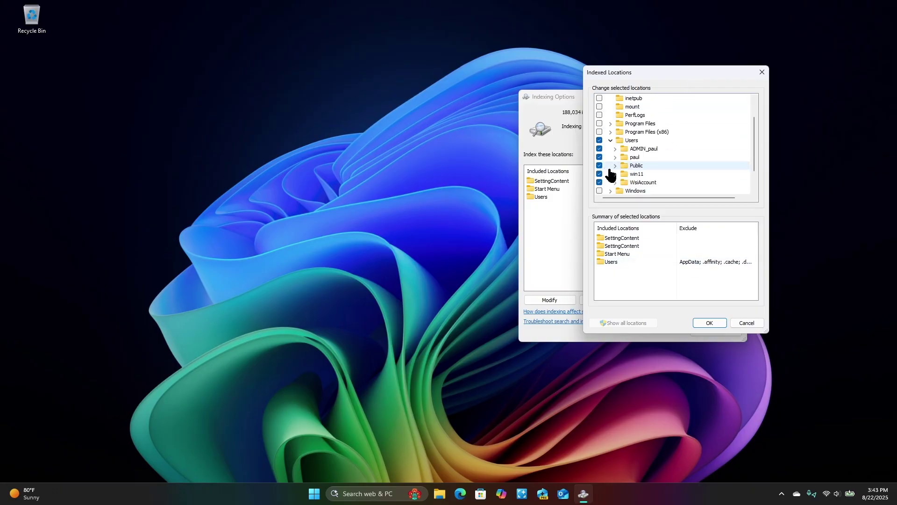
{"action": "left_click", "coordinate": [612, 159]}
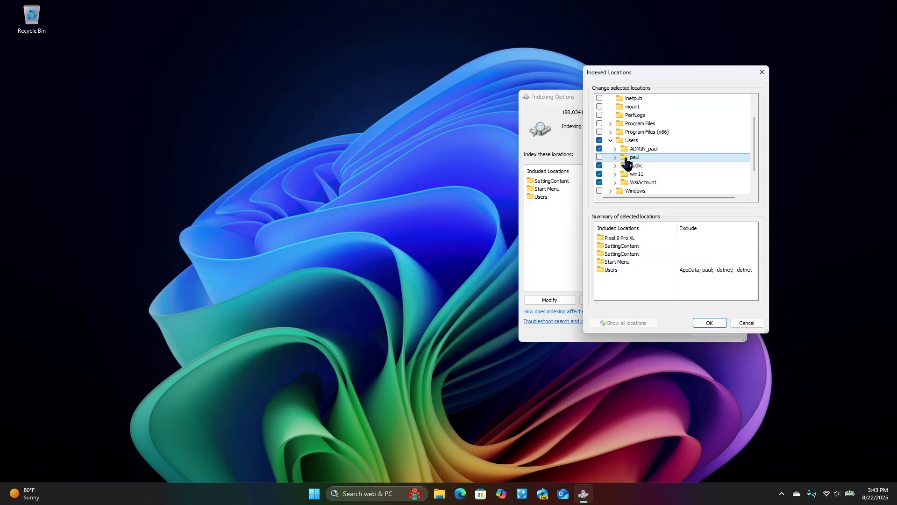
{"action": "left_click", "coordinate": [615, 157]}
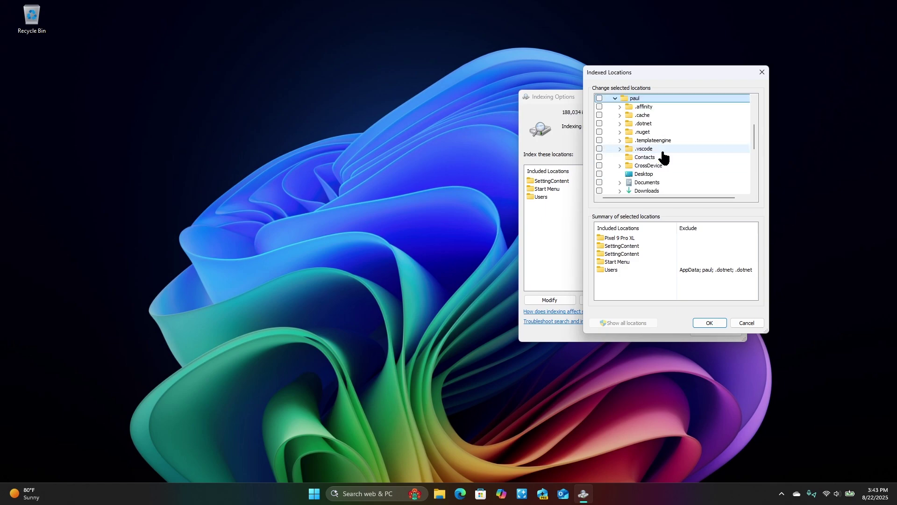
{"action": "scroll", "coordinate": [701, 173], "scroll_direction": "down", "scroll_amount": 5}
{"action": "scroll", "coordinate": [711, 177], "scroll_direction": "up", "scroll_amount": 2}
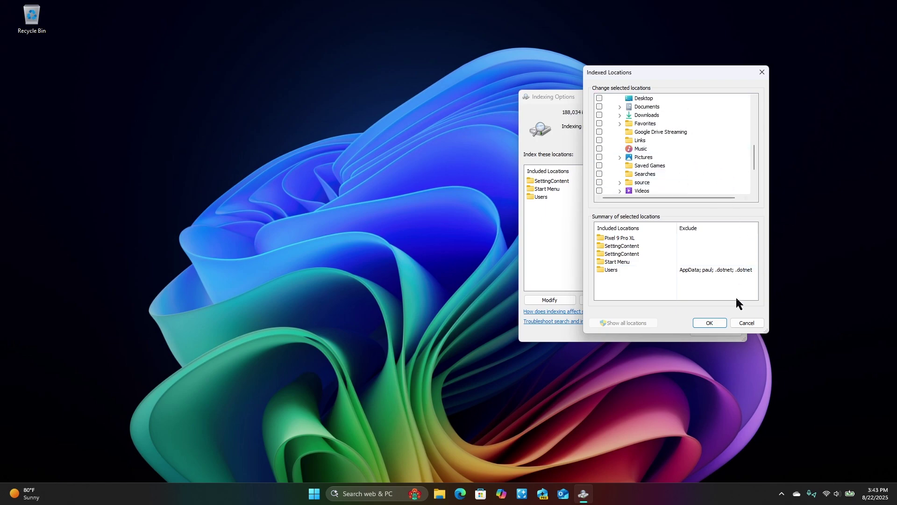
{"action": "left_click", "coordinate": [746, 323]}
{"action": "left_click", "coordinate": [712, 332]}
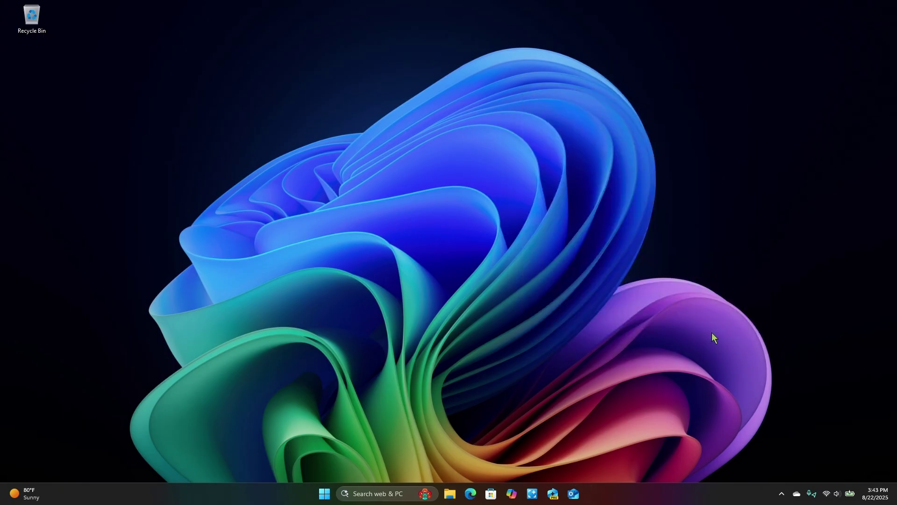
- Open Settings and go to the Search page under Privacy & security
{"action": "key", "text": "super+i"}
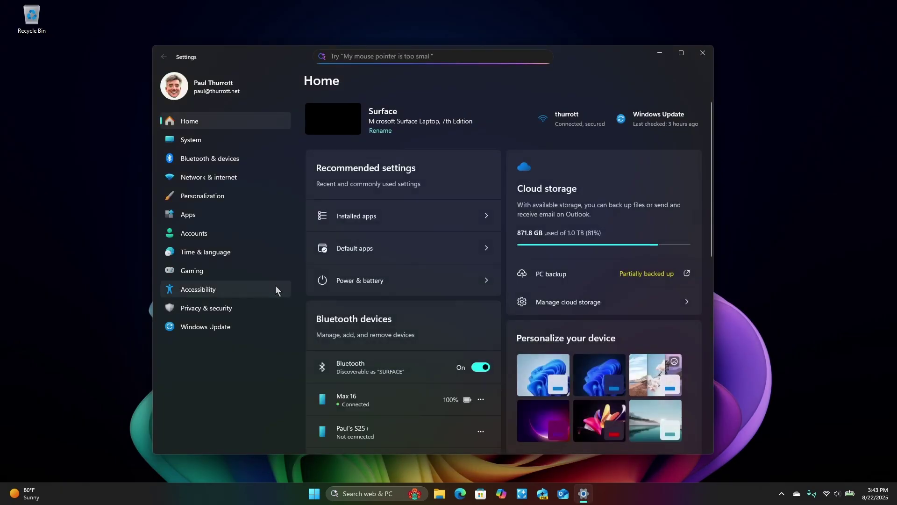
{"action": "left_click", "coordinate": [229, 308]}
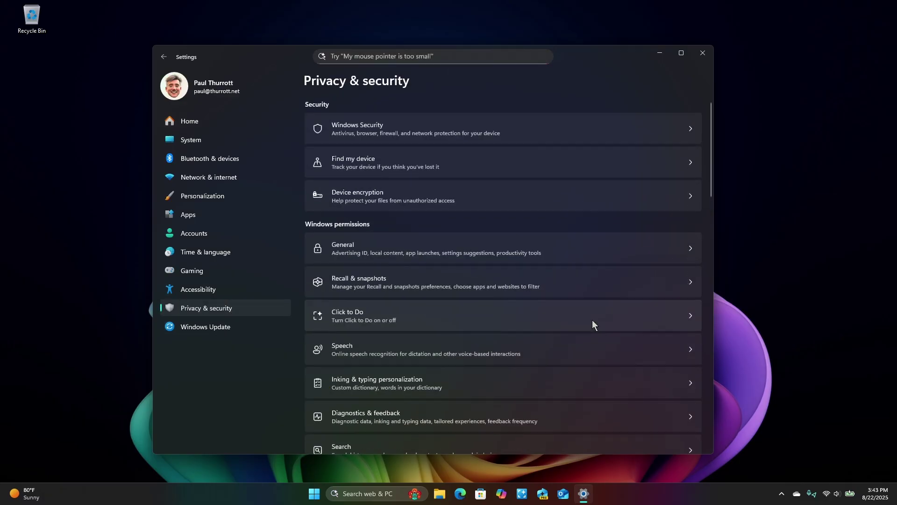
{"action": "scroll", "coordinate": [593, 315], "scroll_direction": "down", "scroll_amount": 3}
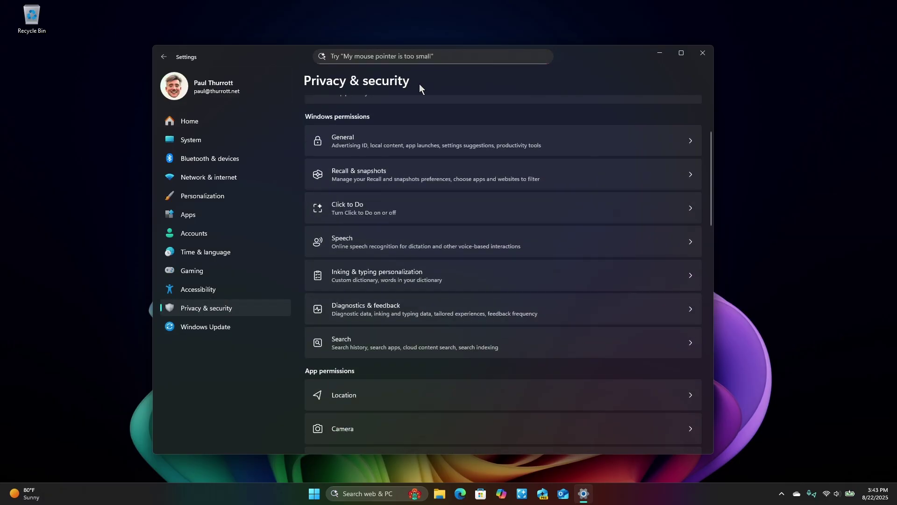
{"action": "left_click", "coordinate": [690, 355]}
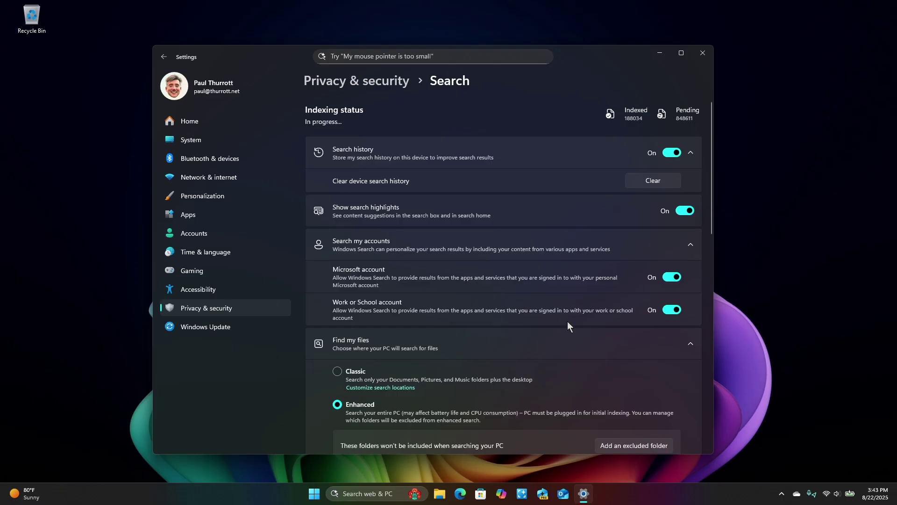
- Turn off Show search highlights and check the taskbar search pane without them
{"action": "left_click", "coordinate": [687, 212]}
{"action": "left_click", "coordinate": [369, 493]}
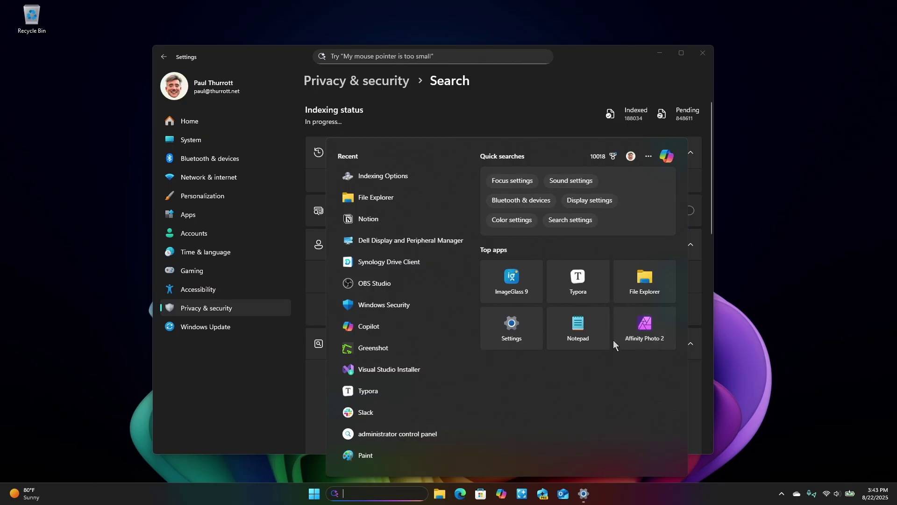
{"action": "left_click", "coordinate": [542, 86]}
- Examine the Find my files options and the list of folders excluded from Enhanced search
{"action": "scroll", "coordinate": [625, 322], "scroll_direction": "down", "scroll_amount": 3}
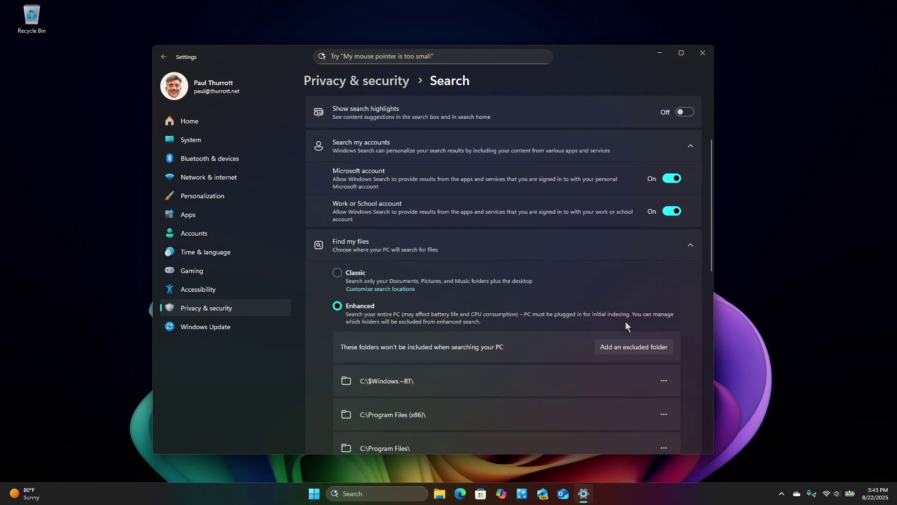
{"action": "scroll", "coordinate": [625, 322], "scroll_direction": "down", "scroll_amount": 3}
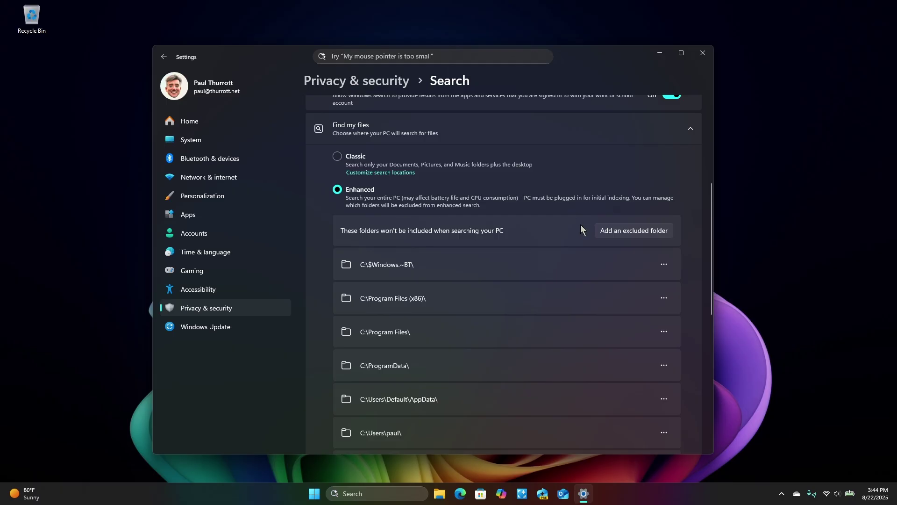
{"action": "scroll", "coordinate": [580, 224], "scroll_direction": "down", "scroll_amount": 3}
{"action": "scroll", "coordinate": [580, 225], "scroll_direction": "up", "scroll_amount": 2}
- Open File Explorer and browse through Local Disk (C:) and Users to the personal profile folder
{"action": "key", "text": "super+e"}
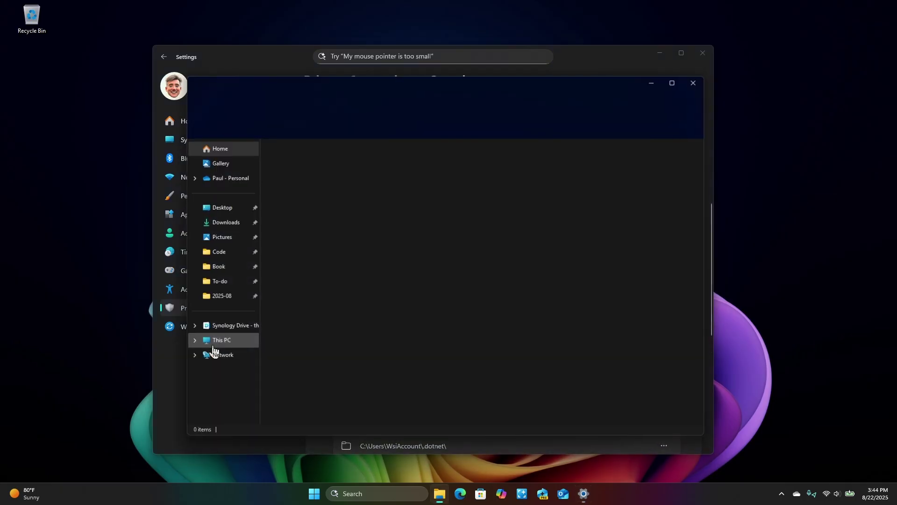
{"action": "left_click", "coordinate": [229, 341]}
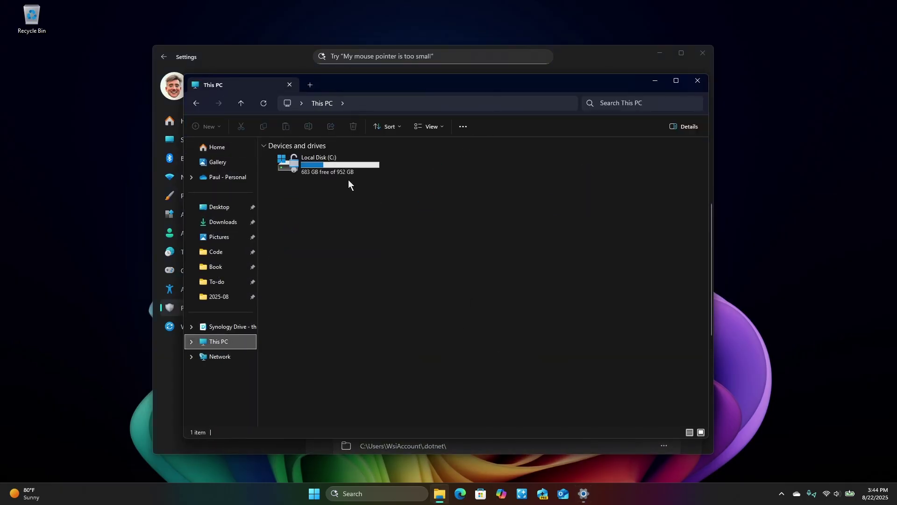
{"action": "double_click", "coordinate": [319, 164]}
{"action": "double_click", "coordinate": [314, 223]}
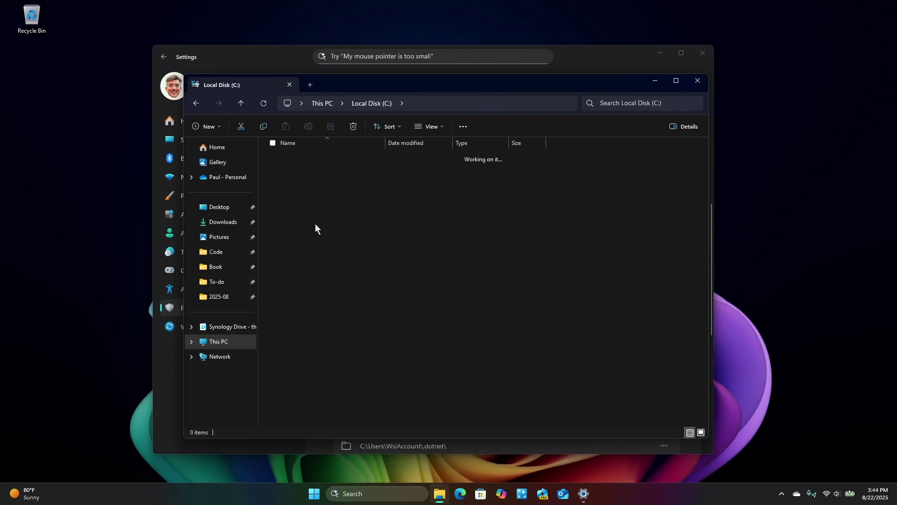
{"action": "double_click", "coordinate": [296, 168]}
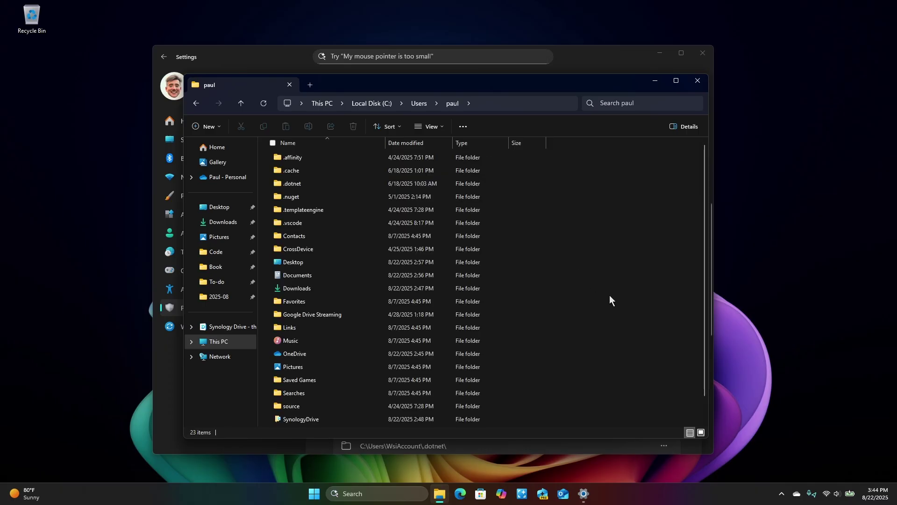
- Point out the Google Drive Streaming, OneDrive and SynologyDrive folders in the profile folder and close File Explorer
{"action": "scroll", "coordinate": [410, 313], "scroll_direction": "down", "scroll_amount": 1}
{"action": "left_click", "coordinate": [402, 290]}
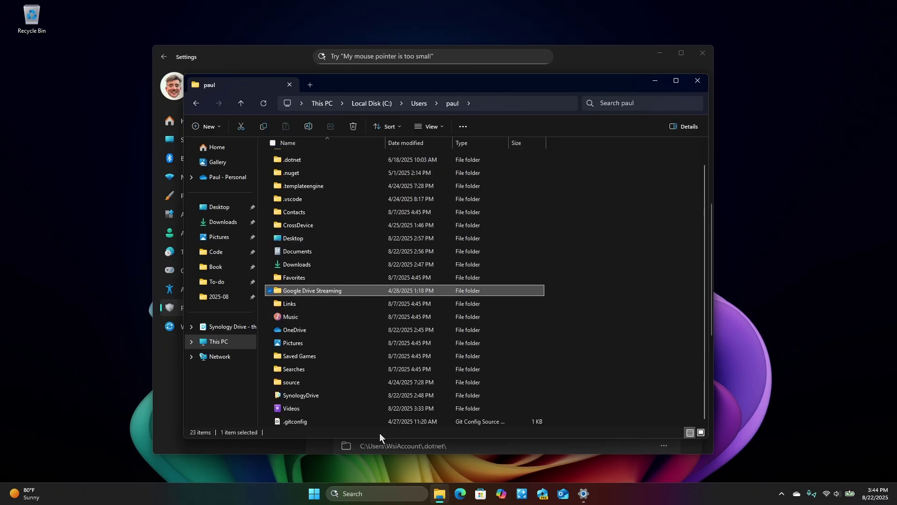
{"action": "left_click", "coordinate": [296, 331]}
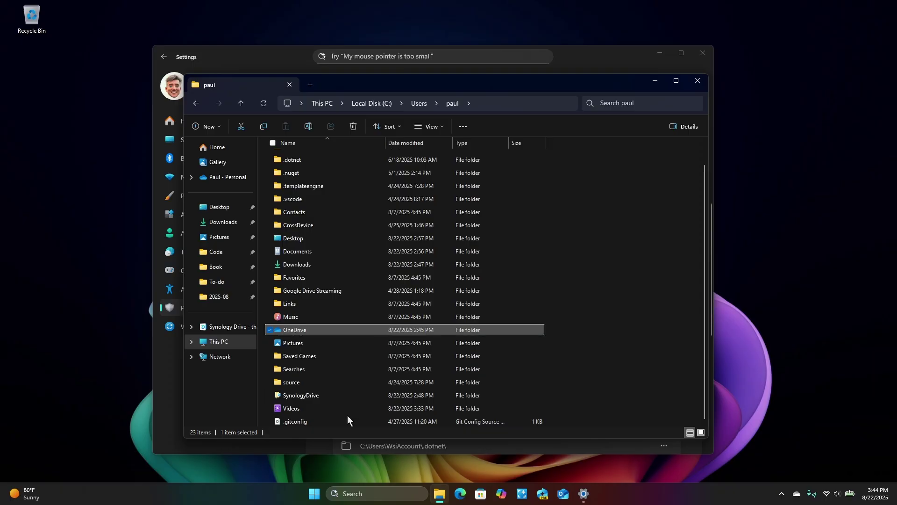
{"action": "left_click", "coordinate": [407, 395]}
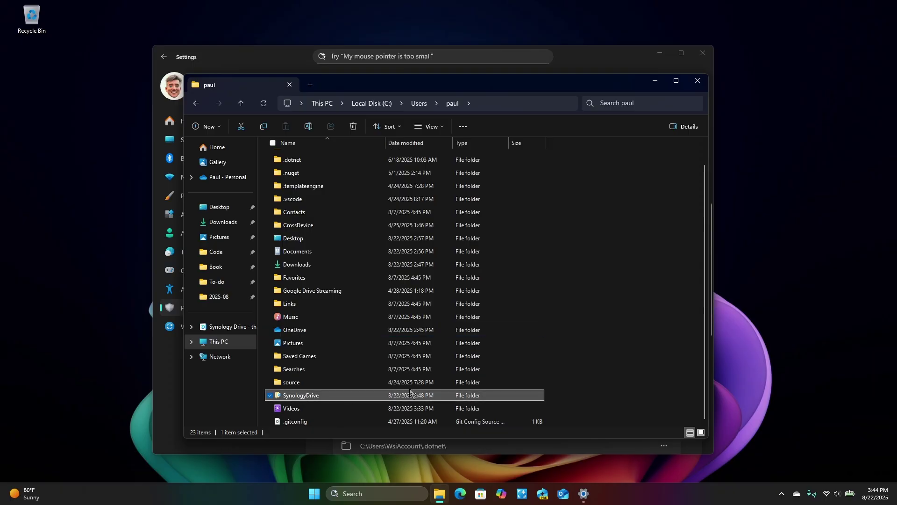
{"action": "left_click", "coordinate": [319, 397]}
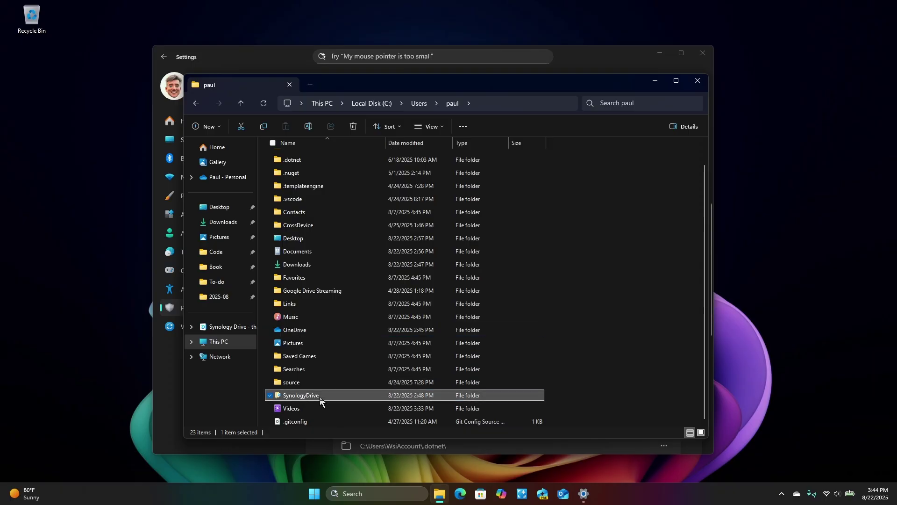
{"action": "left_click", "coordinate": [393, 396]}
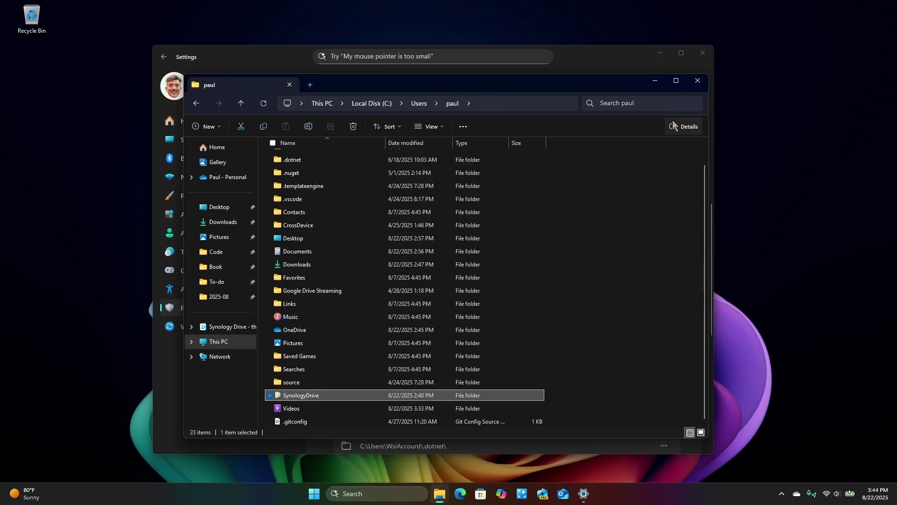
{"action": "left_click", "coordinate": [696, 84]}
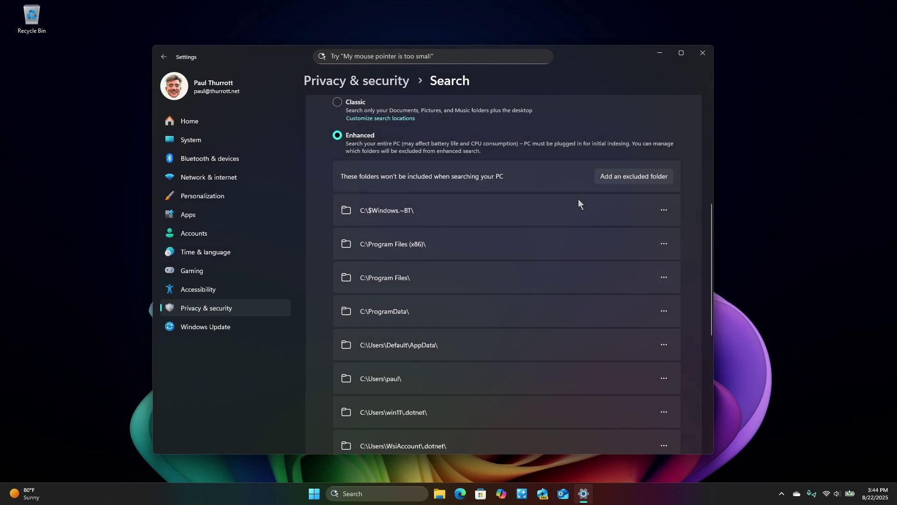
- Collapse Find my files to look over the related settings, and expand it again to review the excluded folders
{"action": "scroll", "coordinate": [579, 200], "scroll_direction": "up", "scroll_amount": 6}
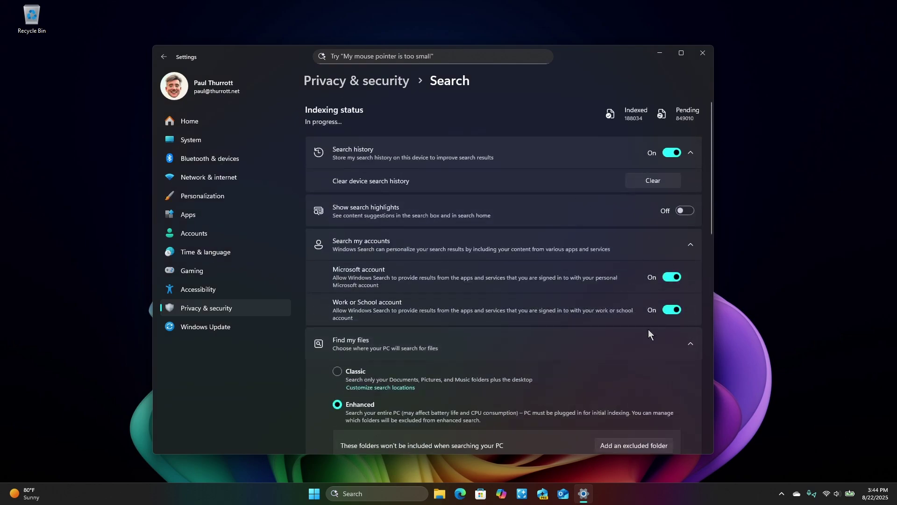
{"action": "left_click", "coordinate": [689, 342]}
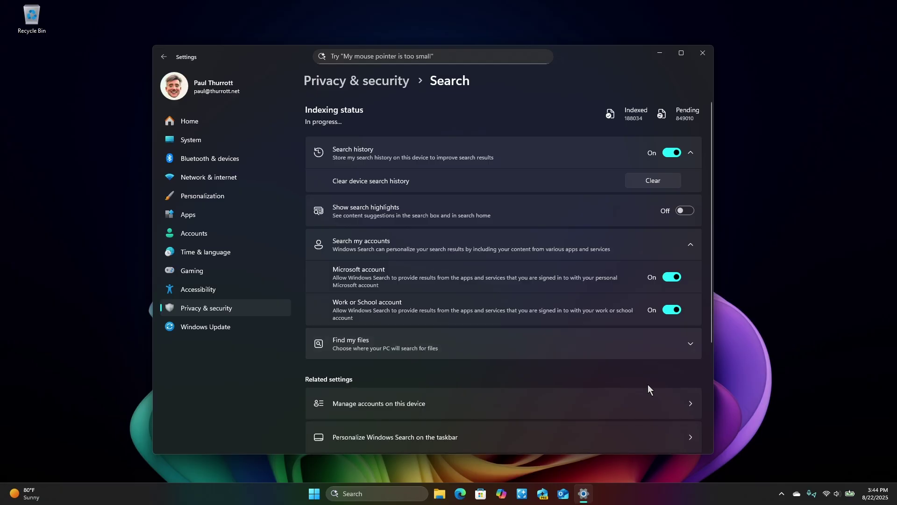
{"action": "scroll", "coordinate": [604, 338], "scroll_direction": "down", "scroll_amount": 3}
{"action": "scroll", "coordinate": [604, 338], "scroll_direction": "up", "scroll_amount": 3}
{"action": "left_click", "coordinate": [470, 339]}
{"action": "scroll", "coordinate": [498, 325], "scroll_direction": "down", "scroll_amount": 5}
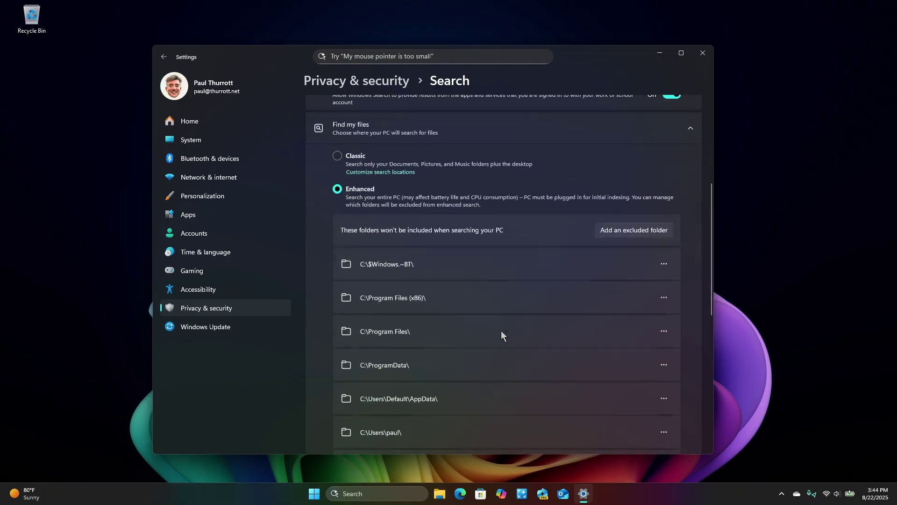
- Turn Show search highlights back on and look over the remaining excluded folders and related settings
{"action": "scroll", "coordinate": [501, 330], "scroll_direction": "up", "scroll_amount": 5}
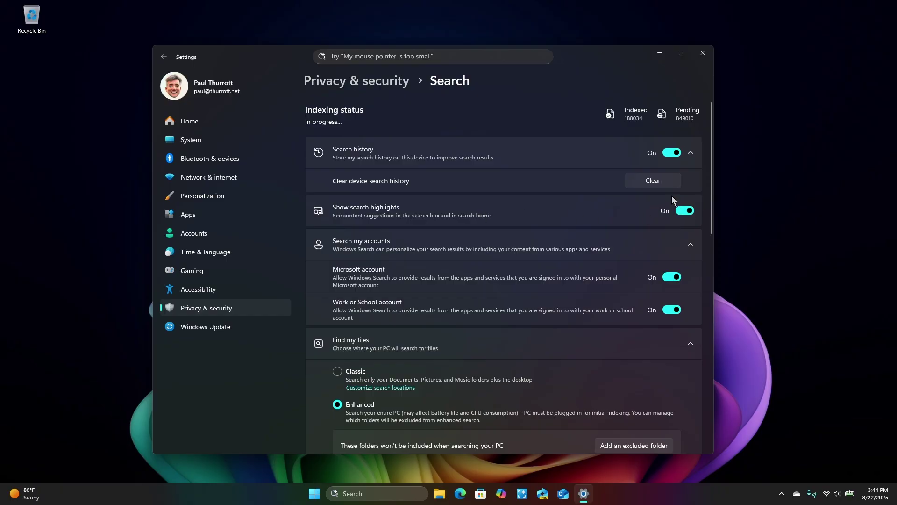
{"action": "scroll", "coordinate": [604, 236], "scroll_direction": "down", "scroll_amount": 8}
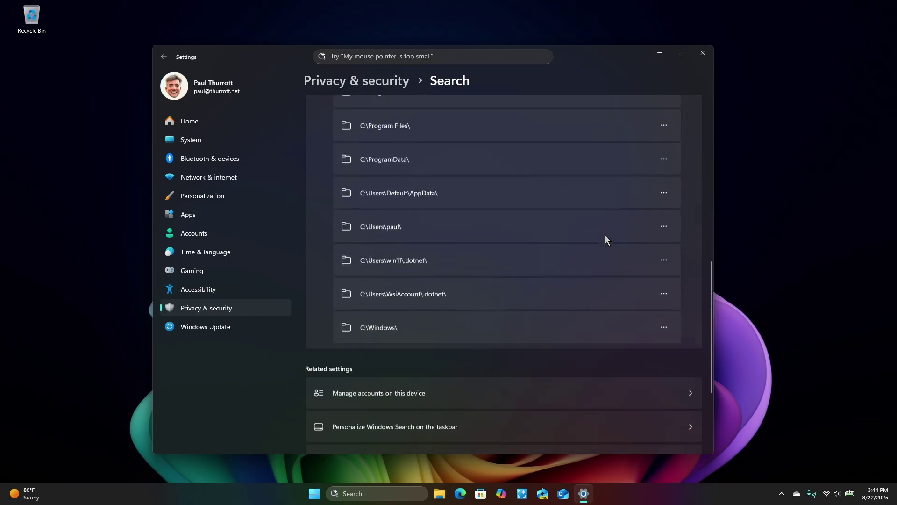
{"action": "scroll", "coordinate": [605, 234], "scroll_direction": "down", "scroll_amount": 3}
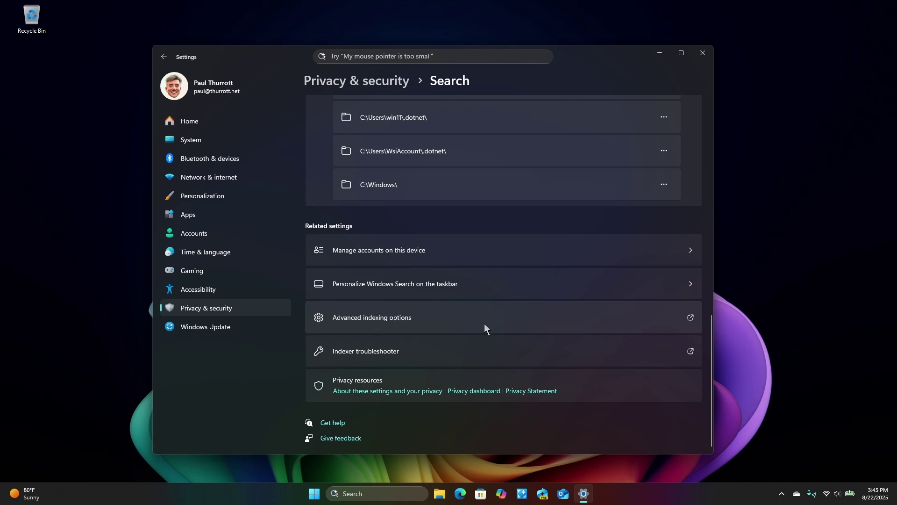
{"action": "scroll", "coordinate": [539, 324], "scroll_direction": "up", "scroll_amount": 15}
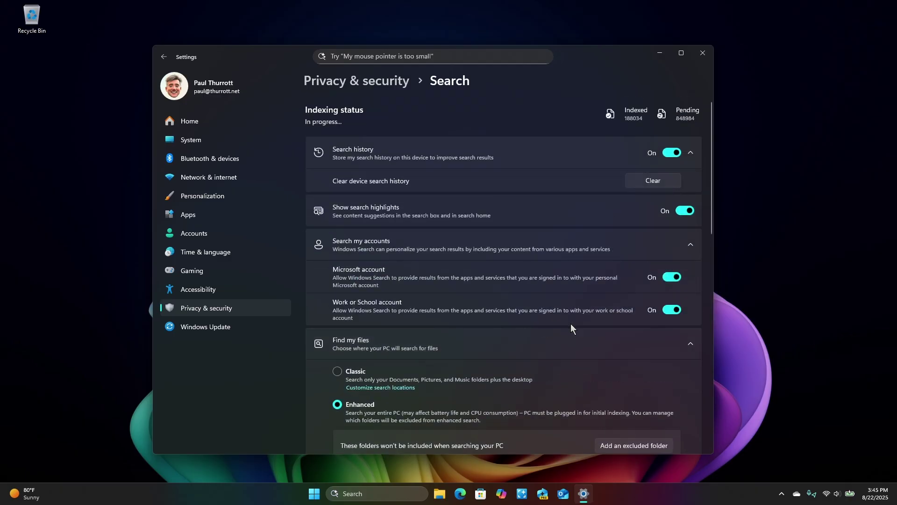